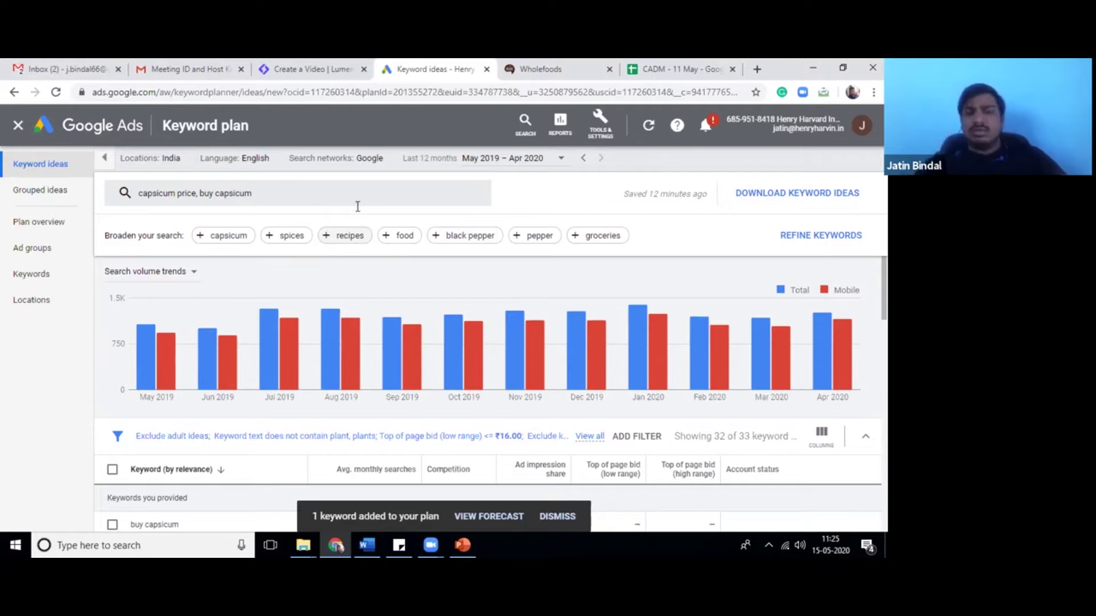
left_click(521, 62)
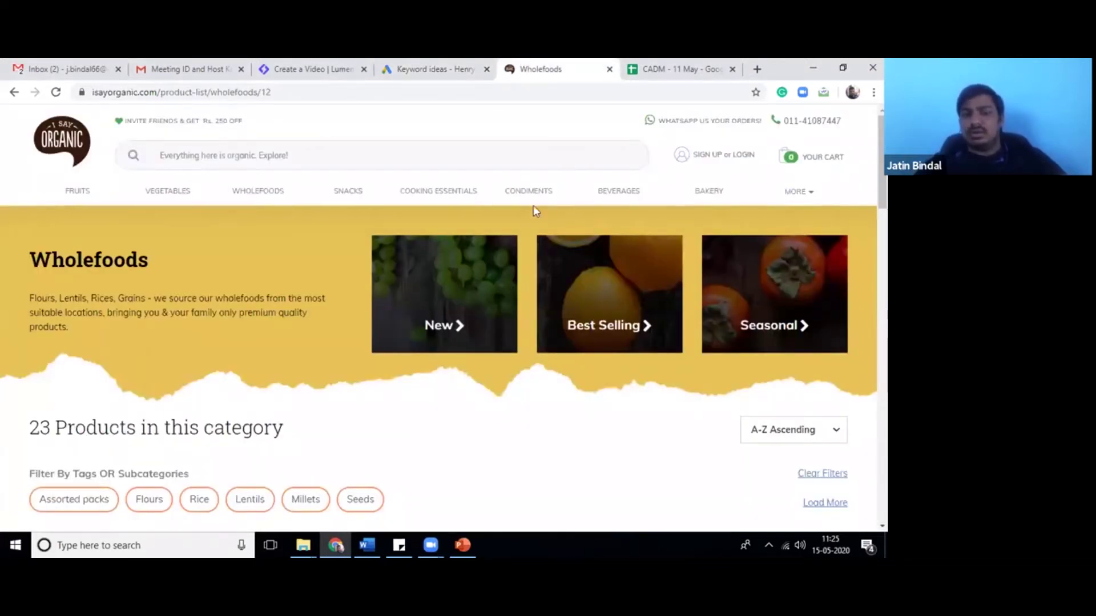
left_click(436, 68)
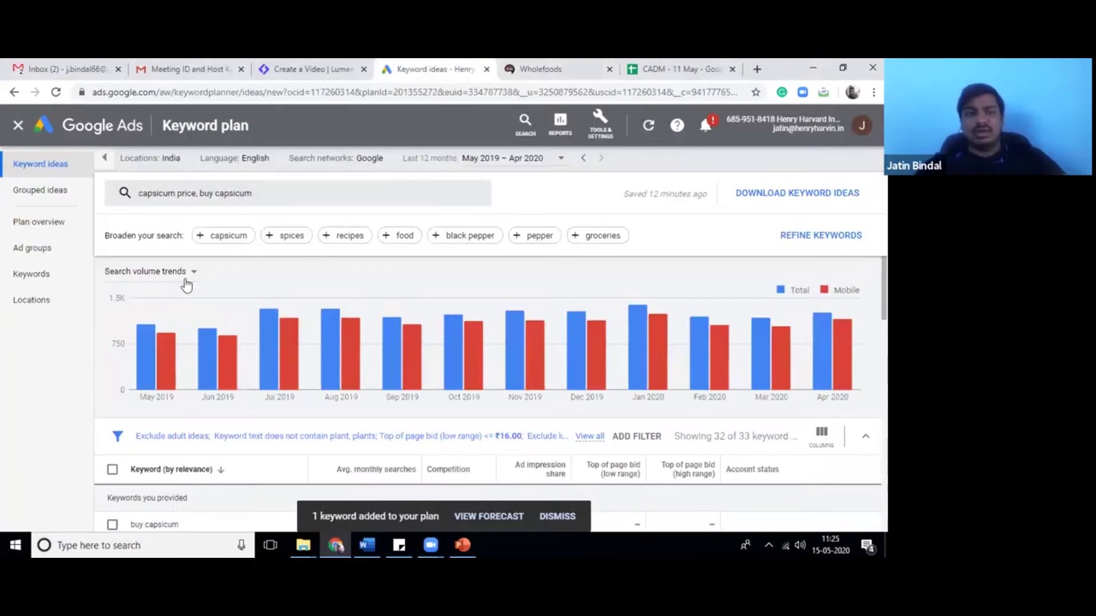
mouse_move(387, 330)
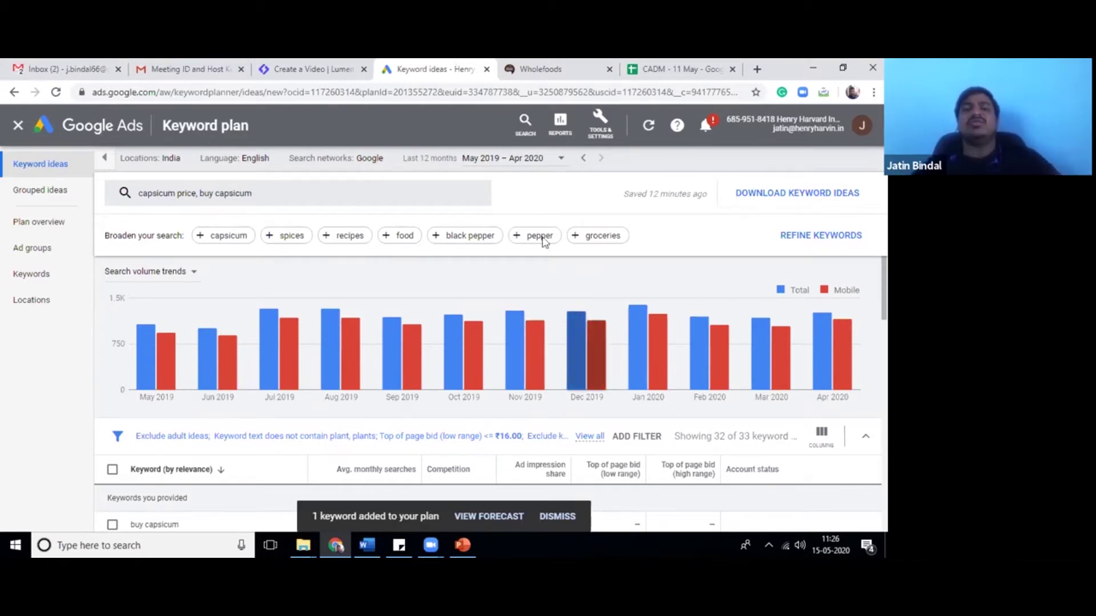
left_click(529, 69)
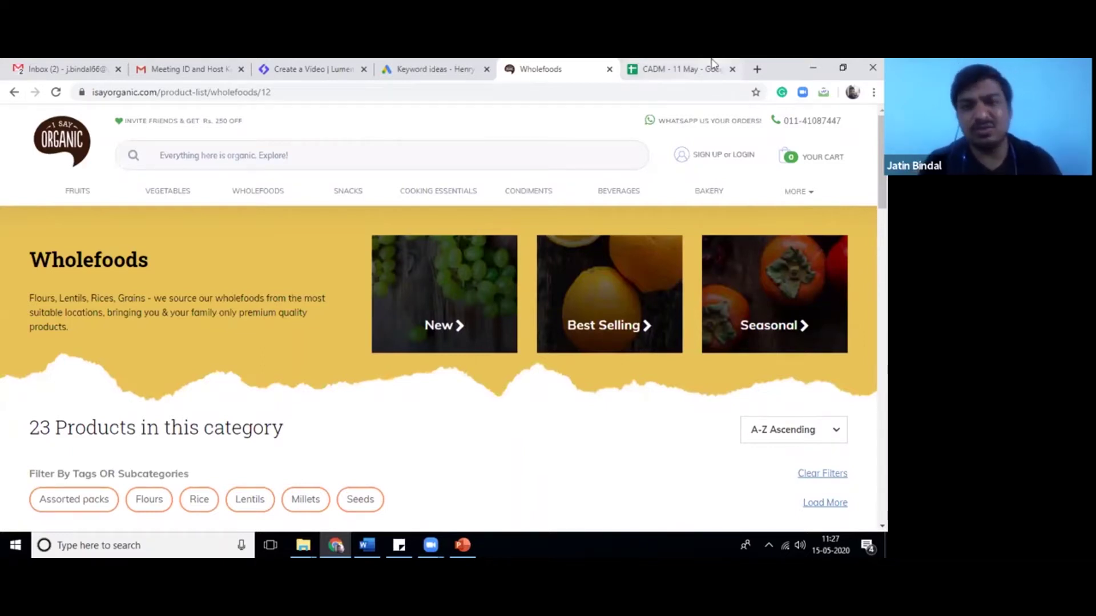
left_click(463, 74)
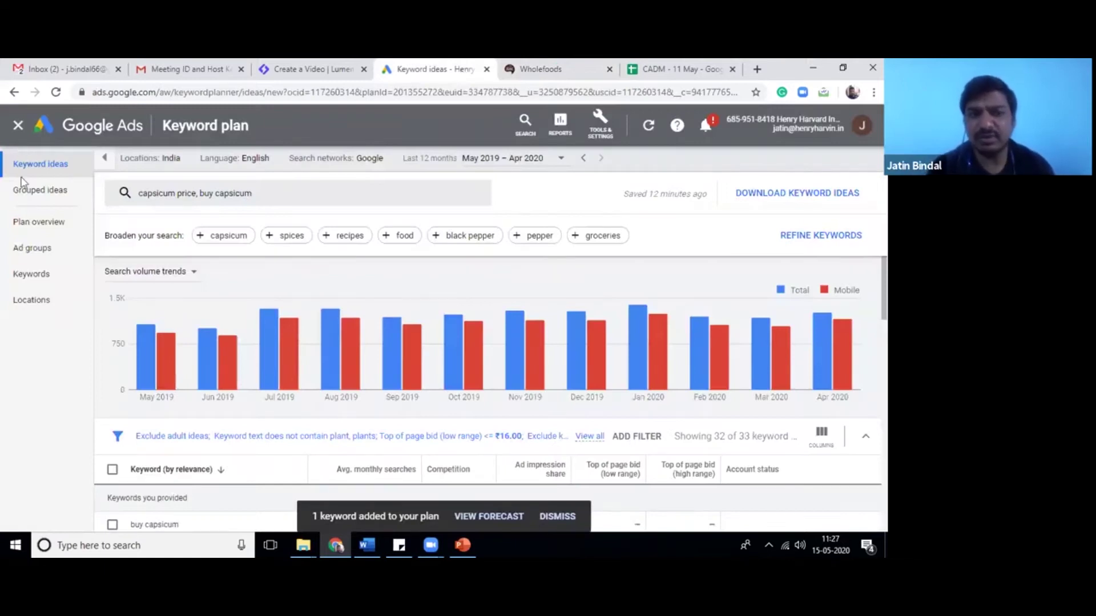
Step: Open the plan overview and expand the forecast chart in its summary card
left_click(52, 230)
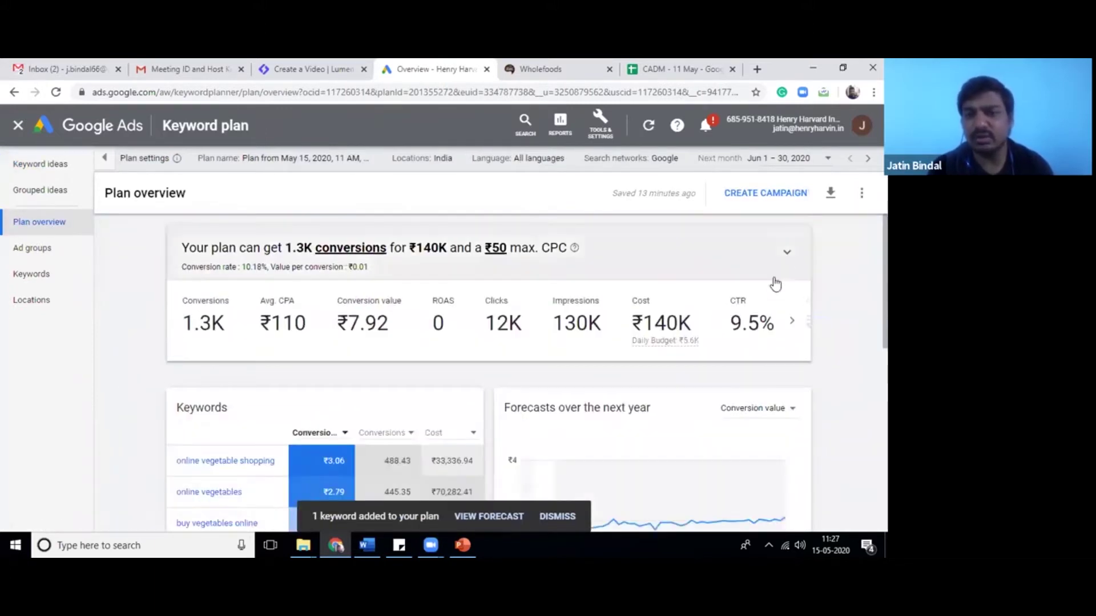
left_click(787, 264)
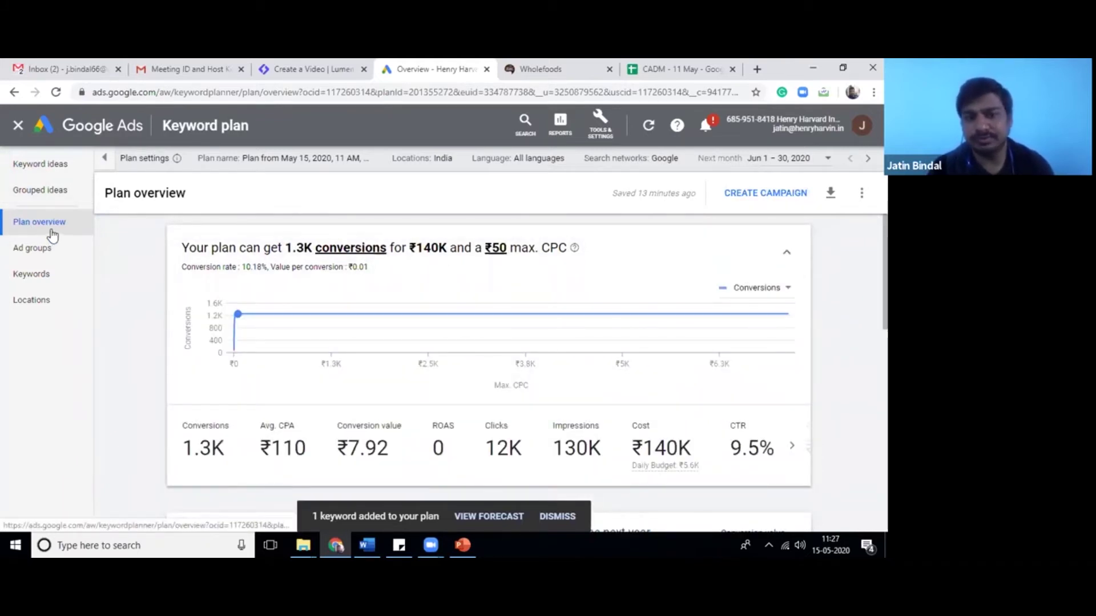
scroll(526, 372, "down", 2)
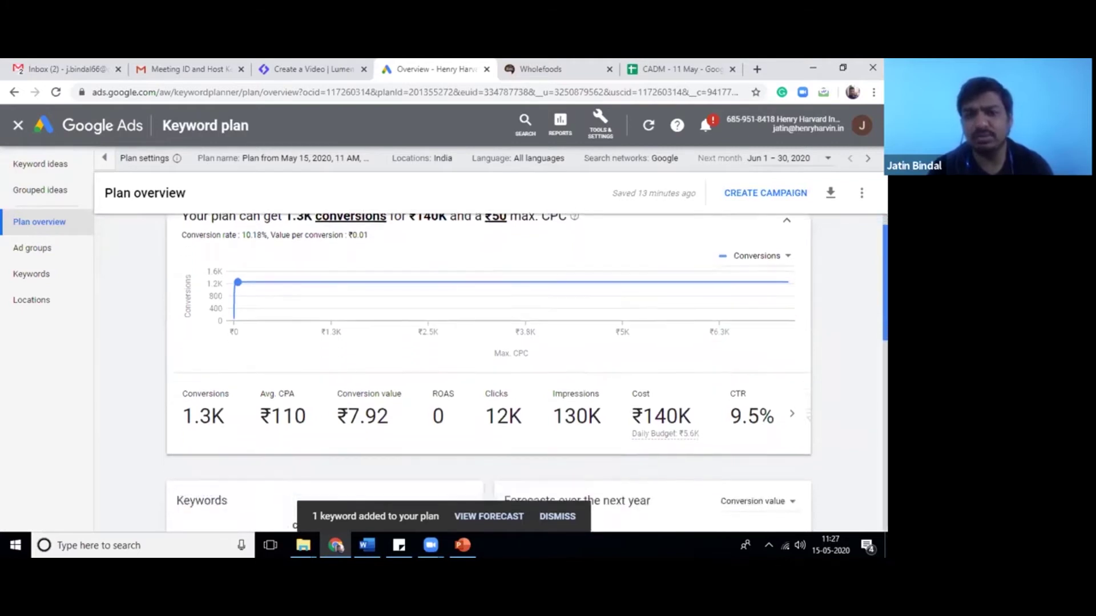
scroll(527, 374, "up", 2)
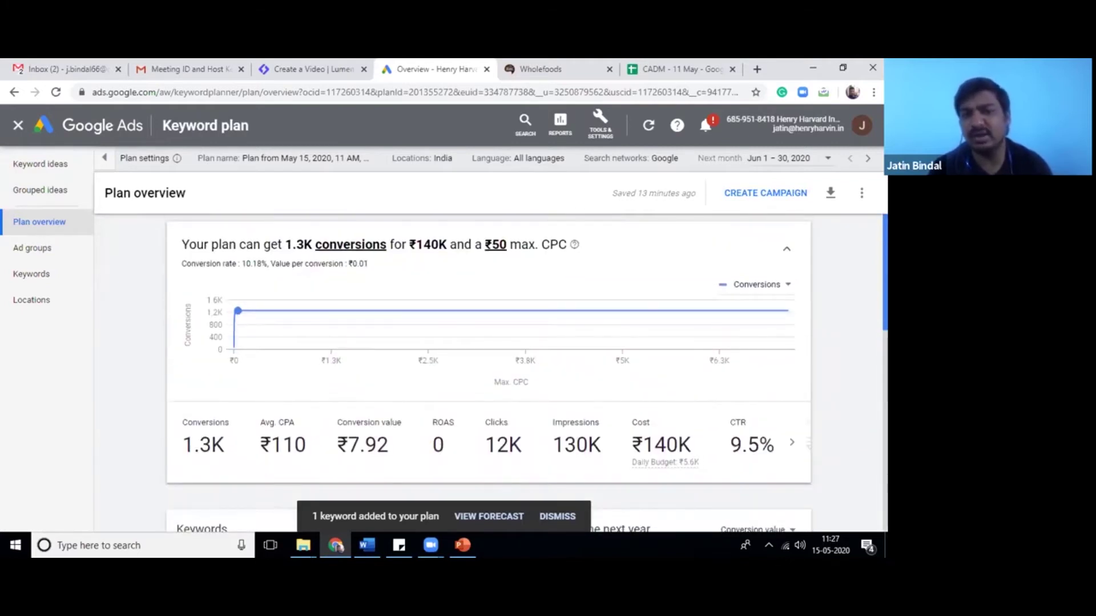
Step: Set the plan's maximum CPC to ₹16 and refresh the forecast
left_click(497, 245)
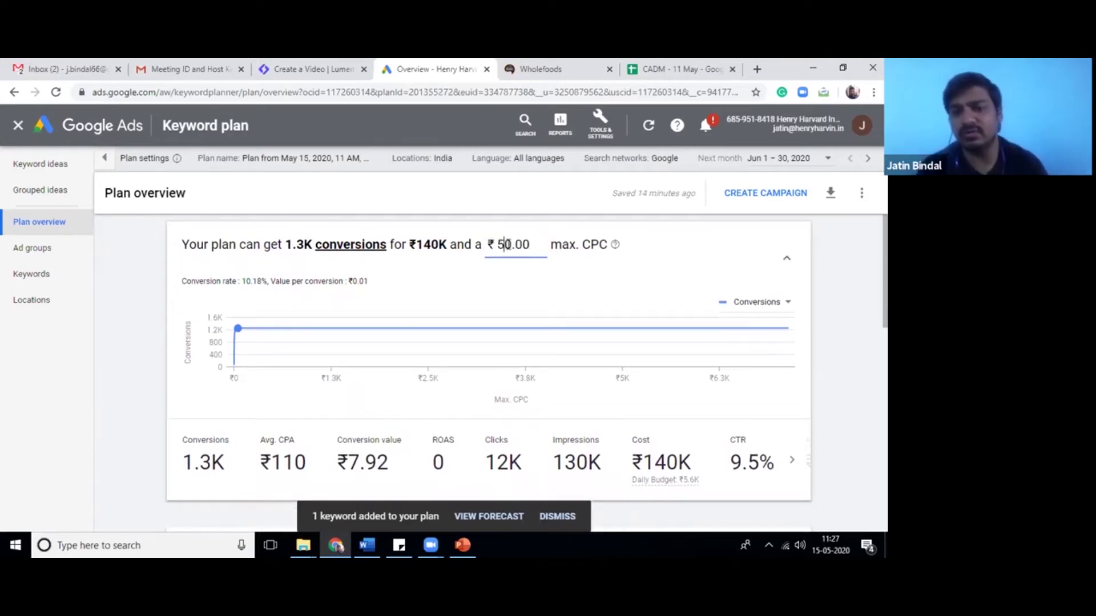
key("BackSpace")
key("BackSpace")
type("16")
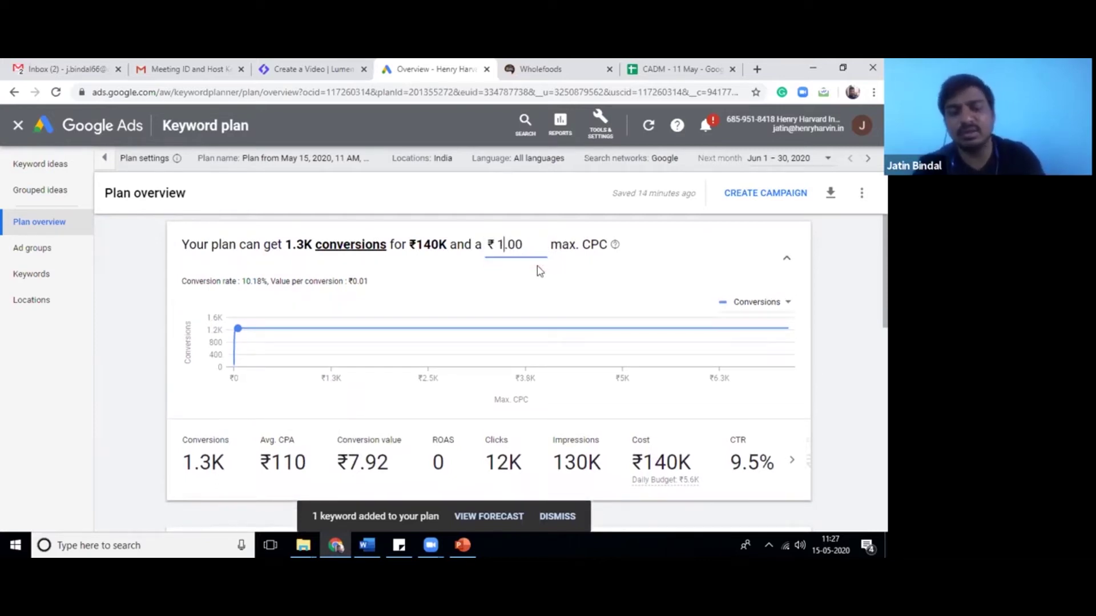
left_click(606, 272)
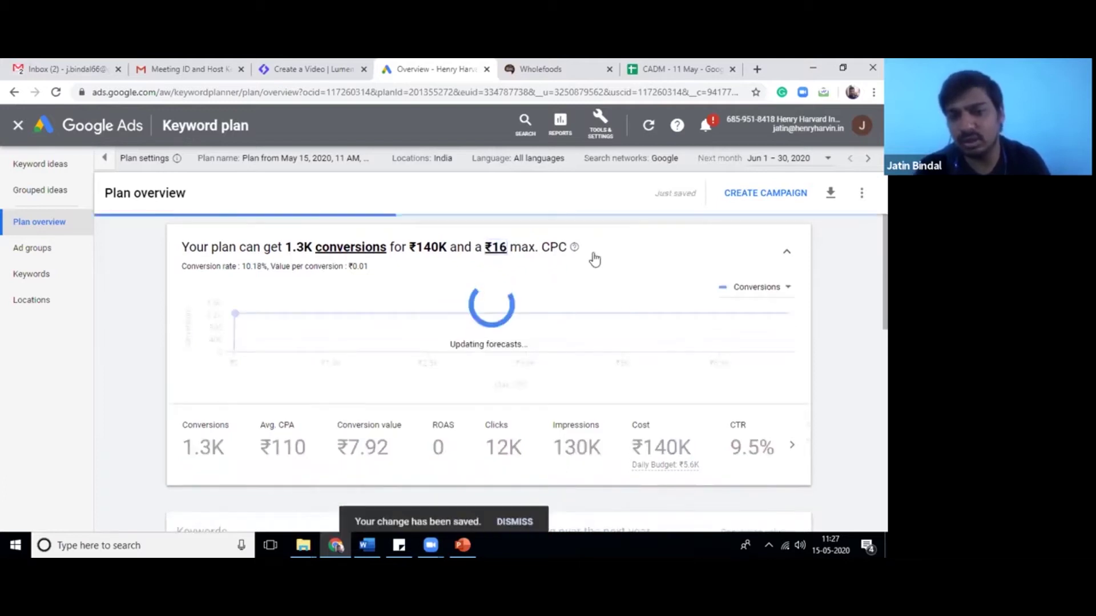
left_click(777, 267)
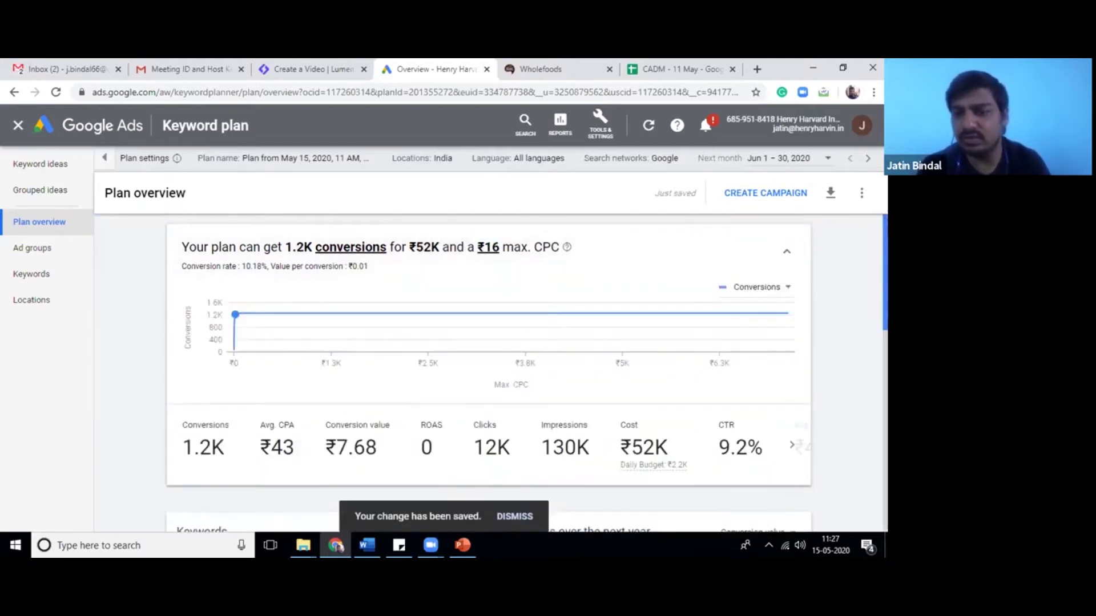
Step: Set the expected conversion rate to 5%, clear the optional value per conversion, and save the changes
scroll(815, 267, "down", 1)
scroll(241, 262, "up", 1)
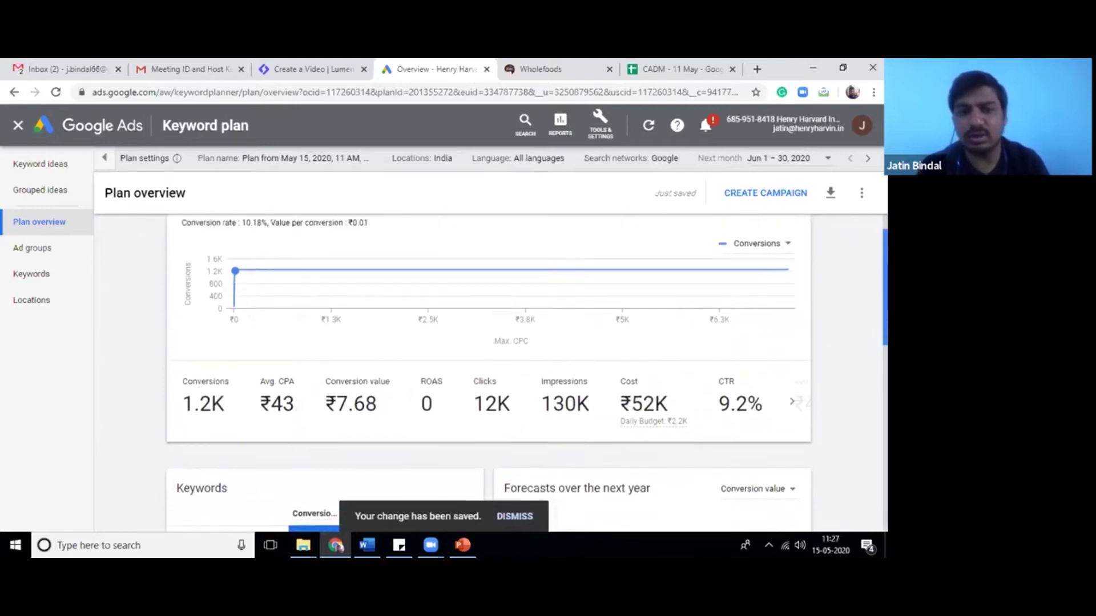
left_click(239, 254)
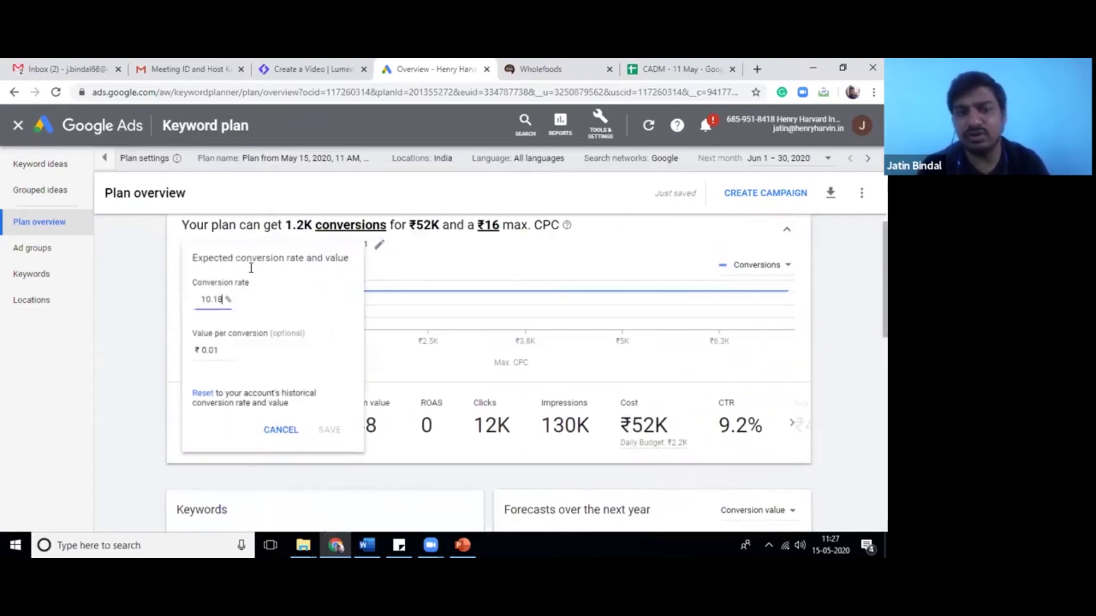
double_click(219, 299)
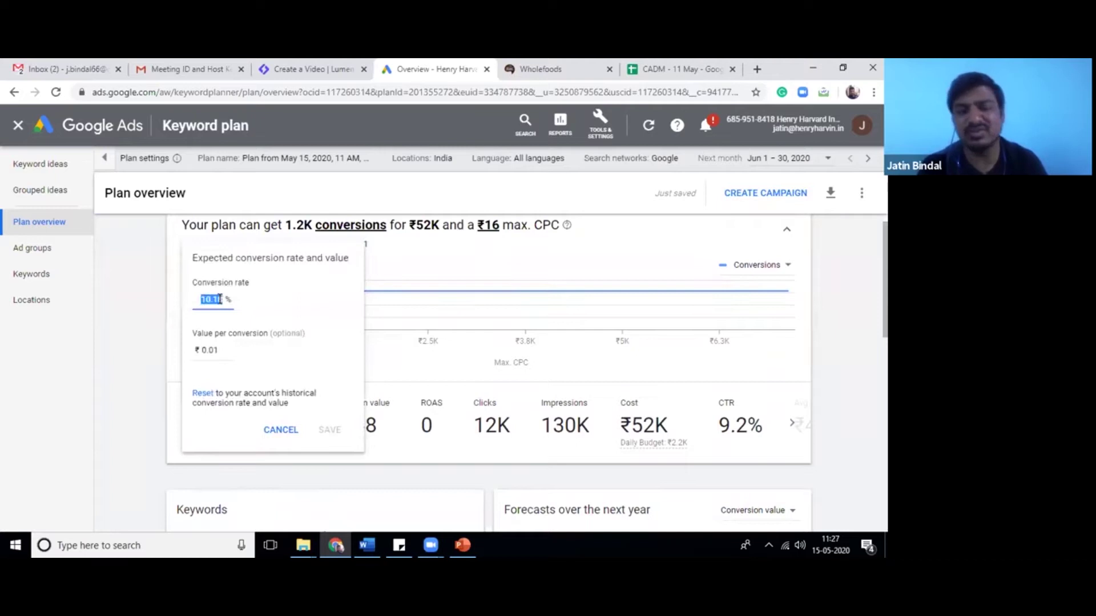
type("5")
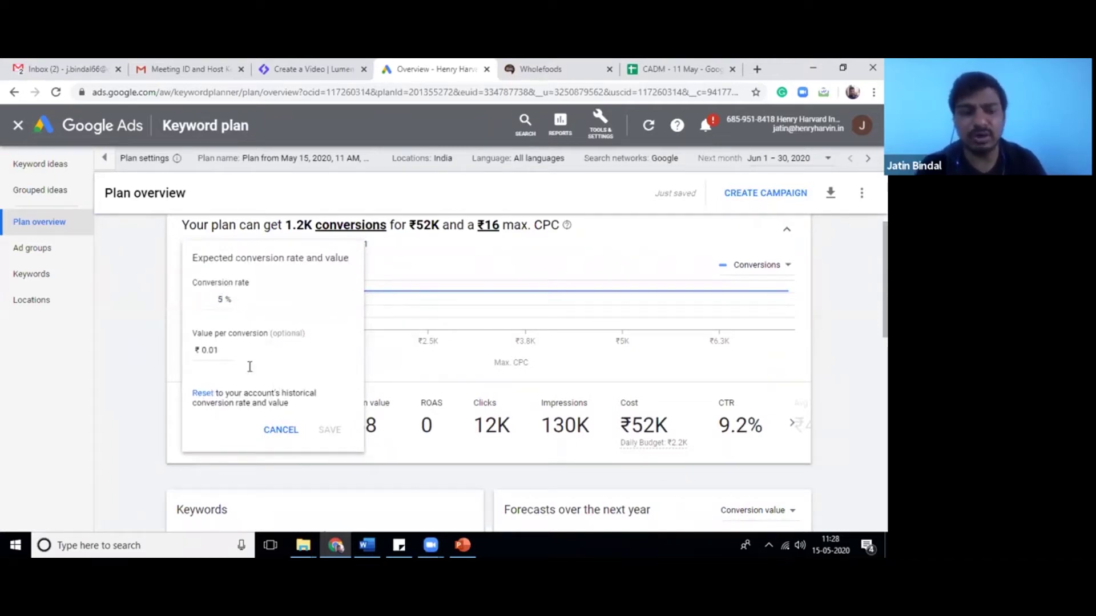
left_click_drag(228, 349, 215, 350)
type("0")
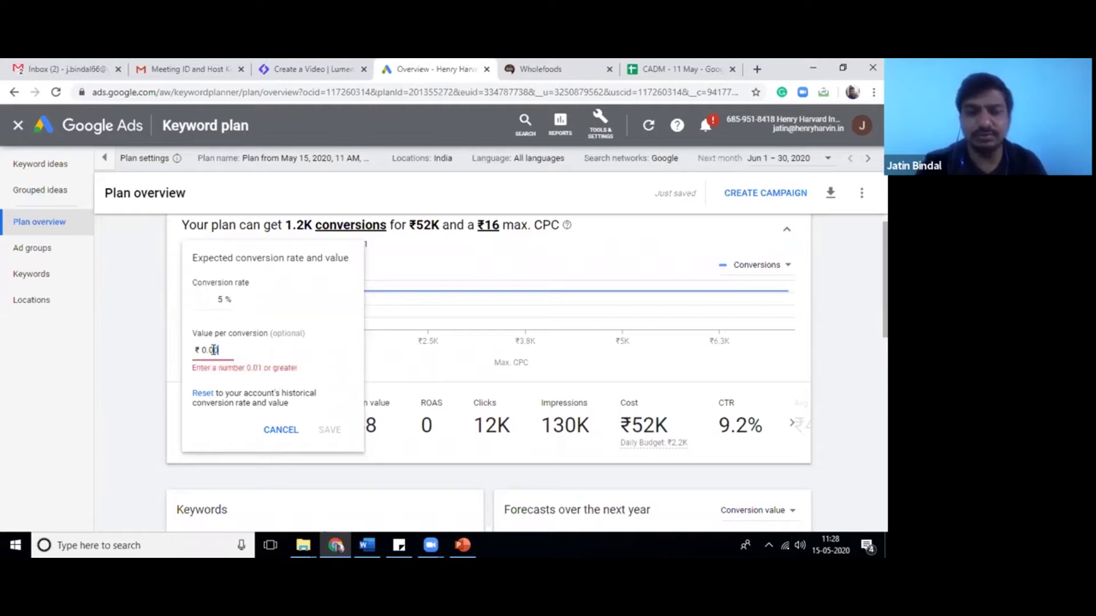
left_click_drag(221, 349, 117, 351)
key("BackSpace")
left_click(331, 430)
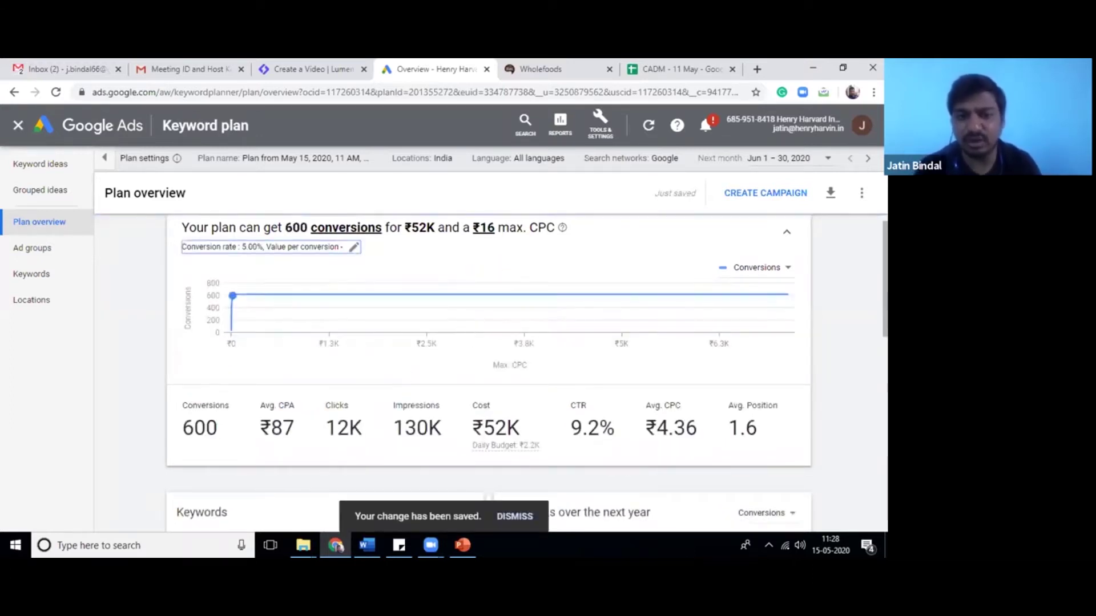
Step: Review the forecast's clicks, impressions, cost and suggested daily budget in the plan overview
mouse_move(886, 283)
left_mouse_down()
mouse_move(885, 299)
mouse_move(885, 276)
left_mouse_up()
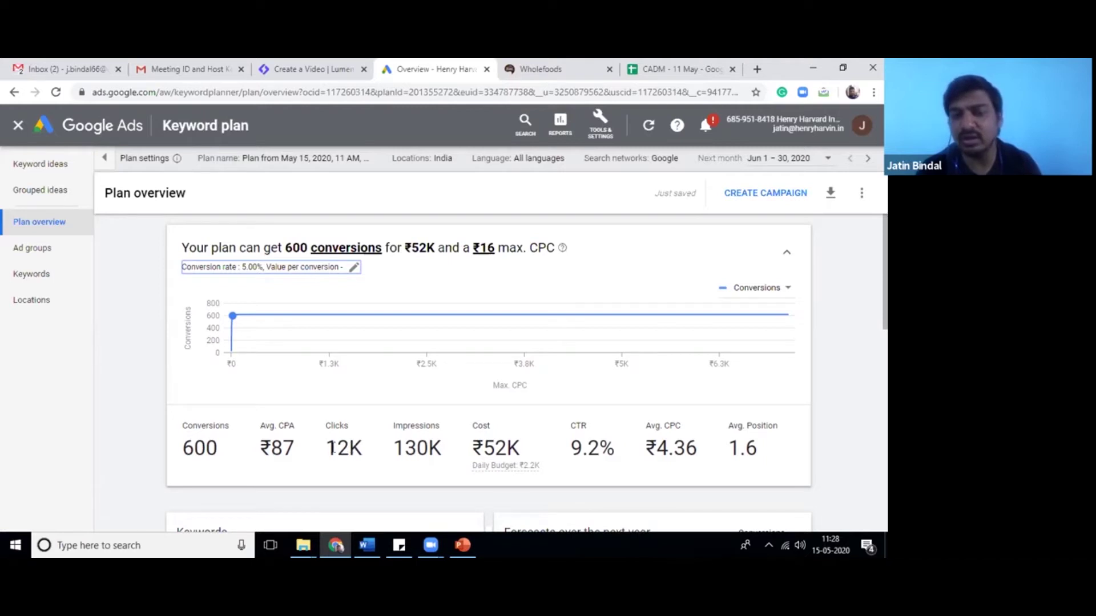
left_click_drag(327, 448, 532, 455)
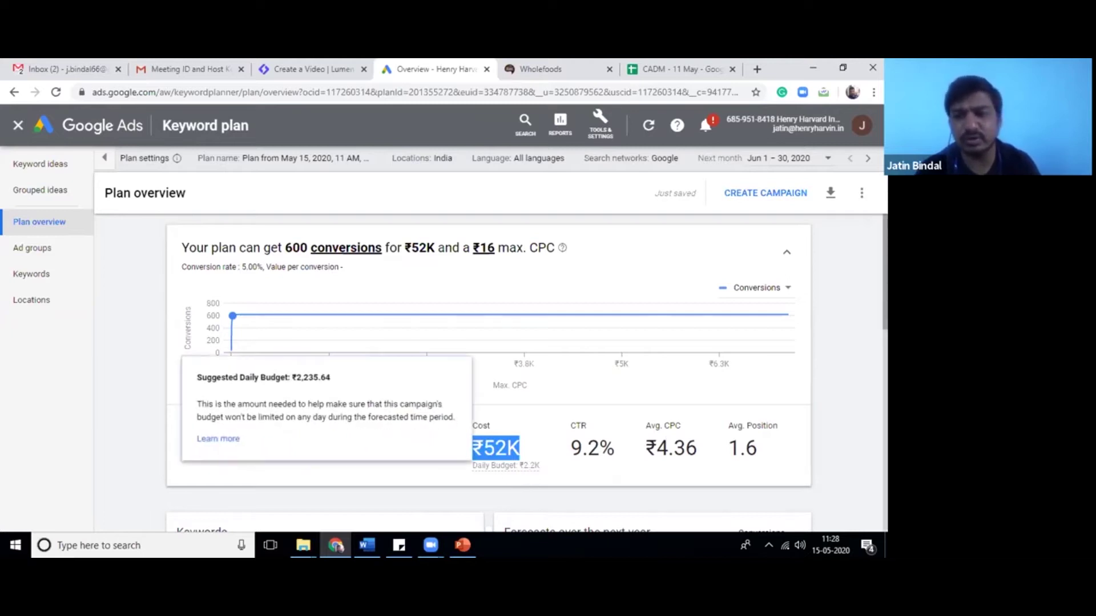
scroll(884, 286, "down", 2)
scroll(820, 353, "down", 1)
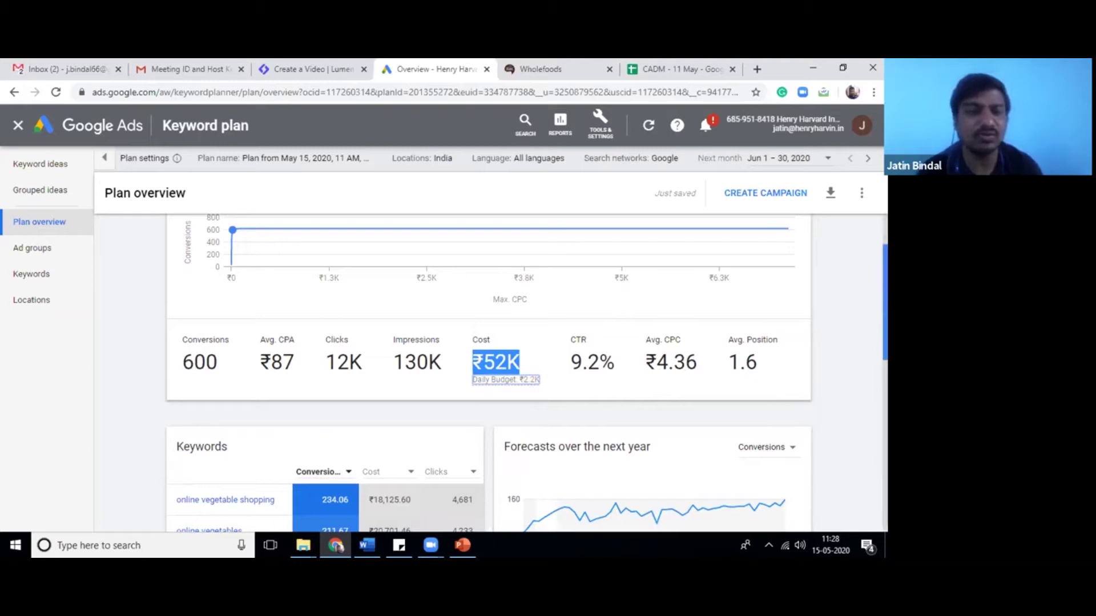
scroll(885, 302, "up", 2)
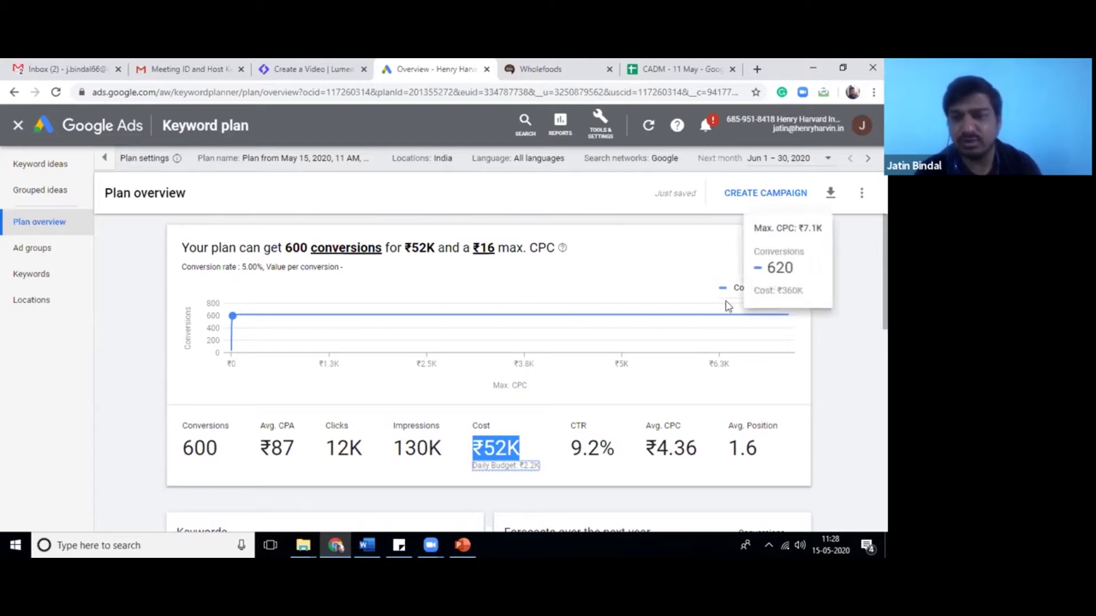
Step: Change the forecast chart's metric to Average CPA
left_click(741, 290)
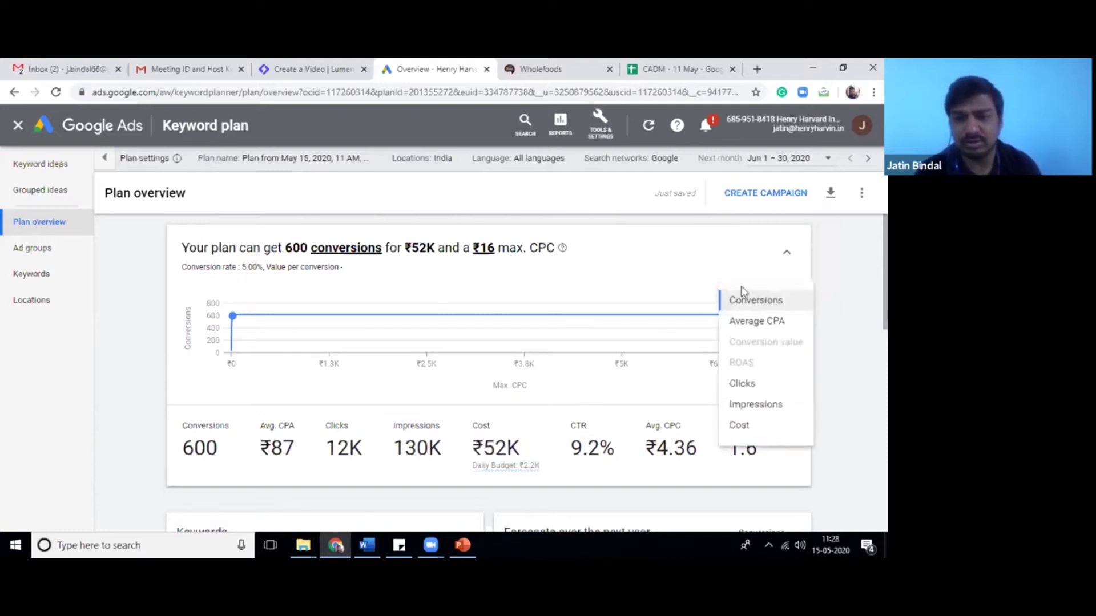
left_click(759, 321)
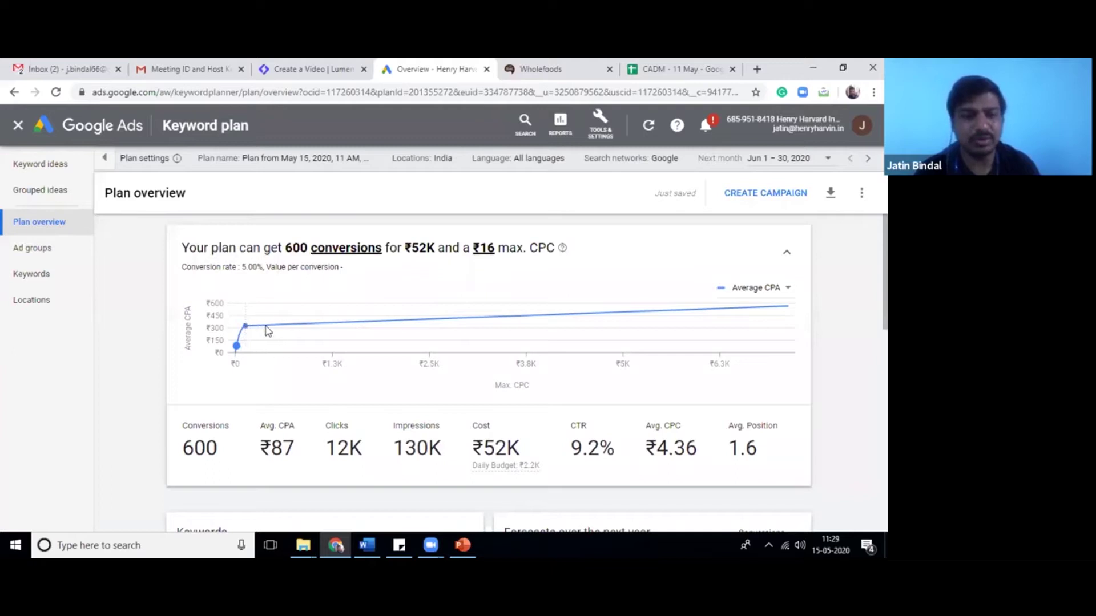
mouse_move(237, 343)
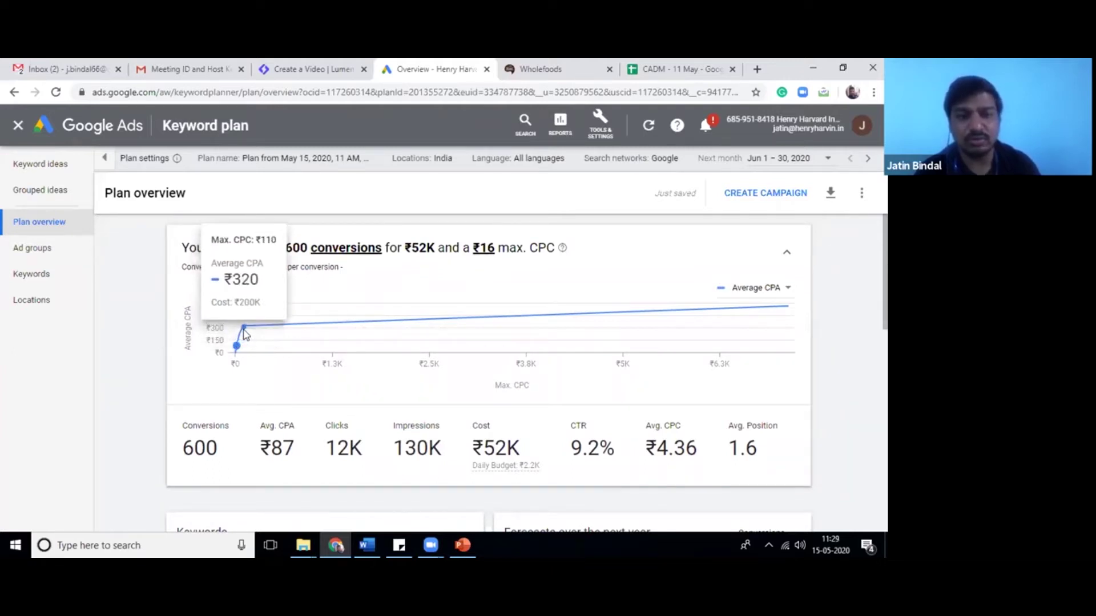
Step: Choose the ₹110 maximum CPC point on the average CPA curve and check the forecast cost and suggested daily budget
left_click(244, 328)
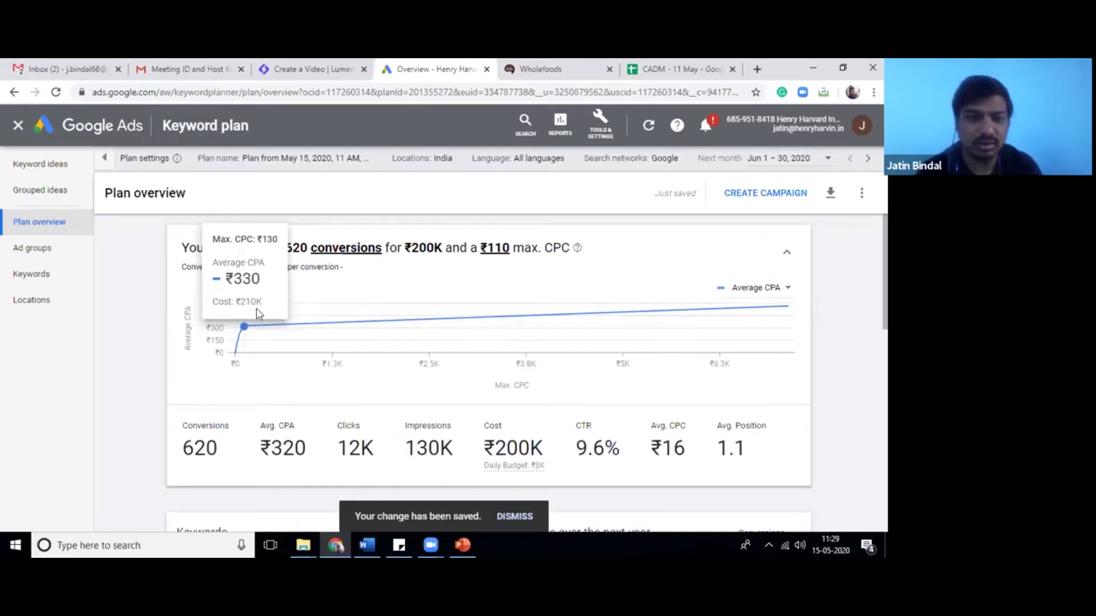
mouse_move(246, 337)
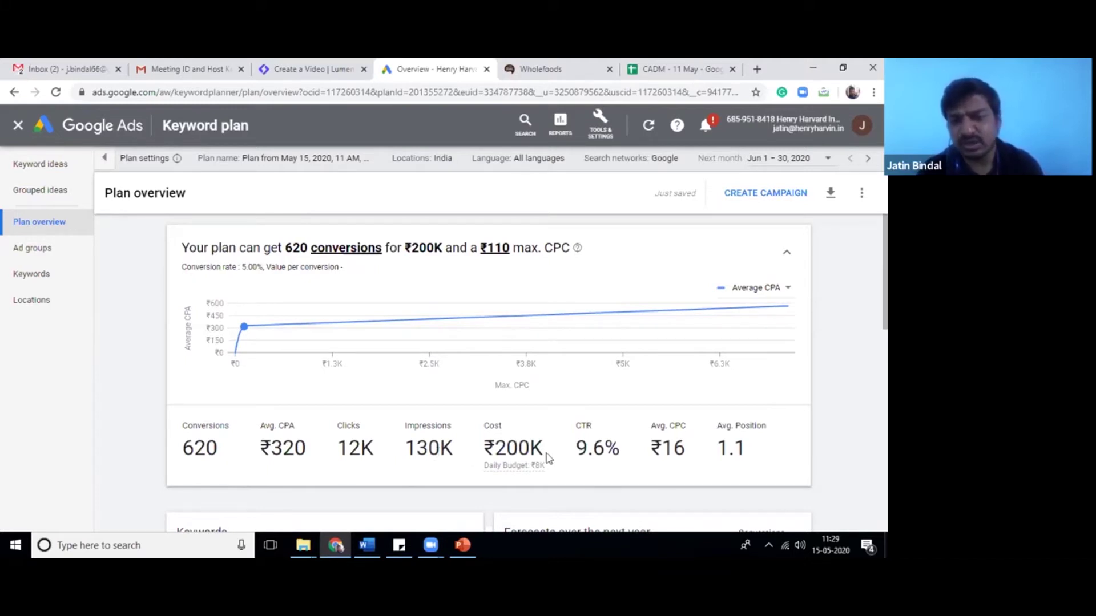
mouse_move(542, 471)
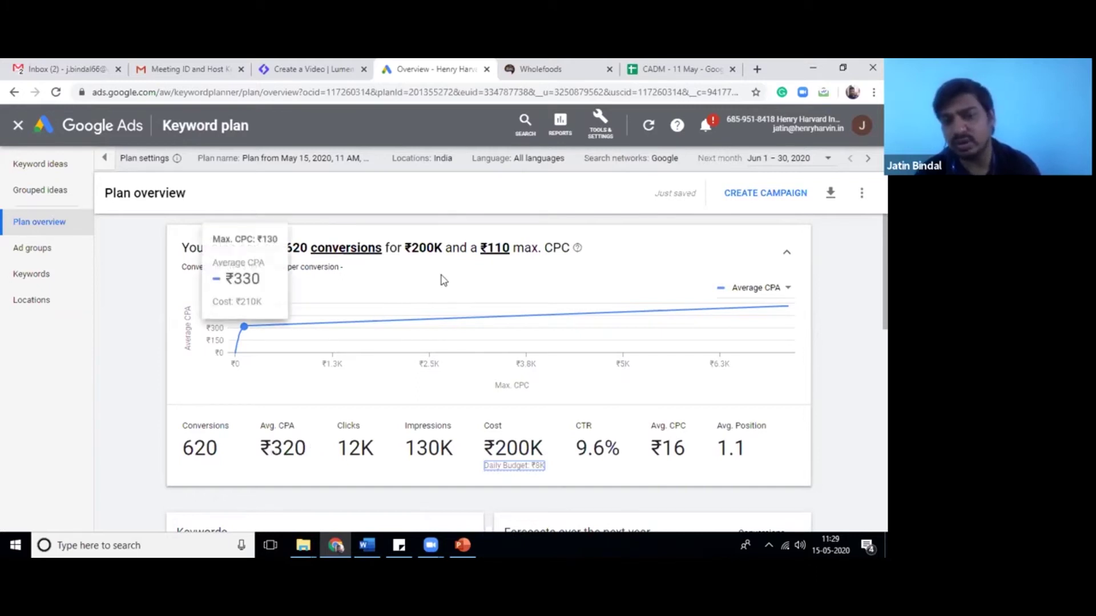
Step: Set the plan's maximum CPC back to ₹16 and apply it to the forecast
left_click(502, 251)
double_click(524, 248)
type("16")
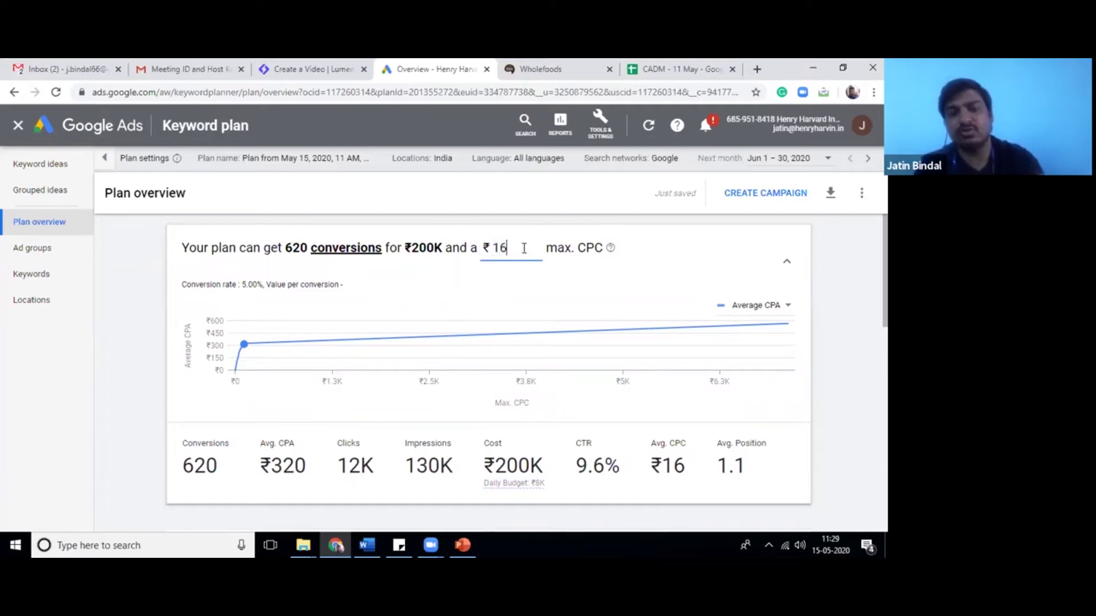
key("Return")
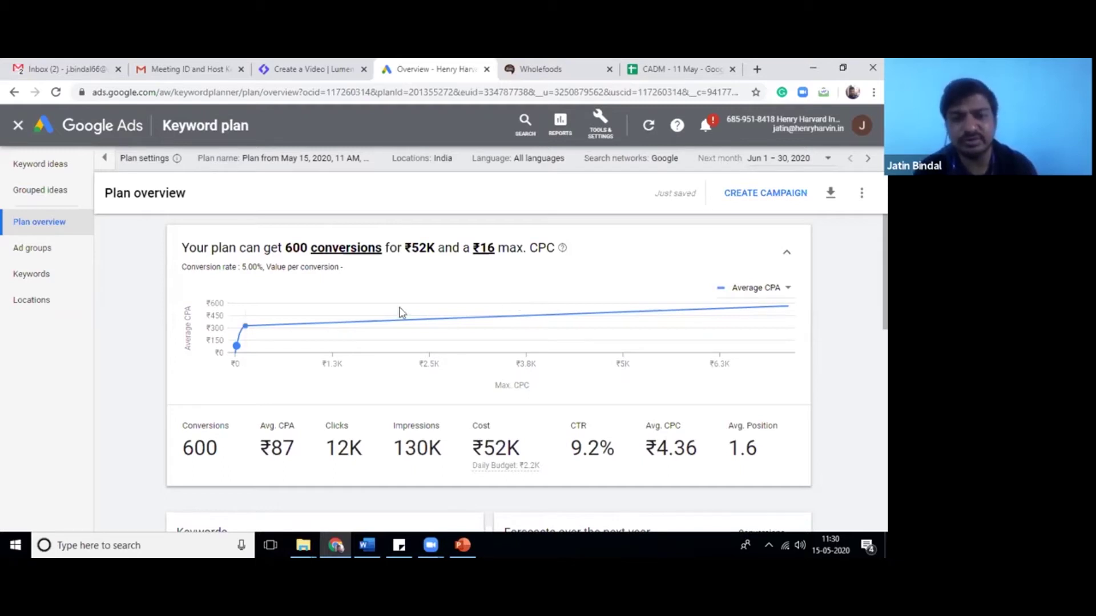
mouse_move(432, 350)
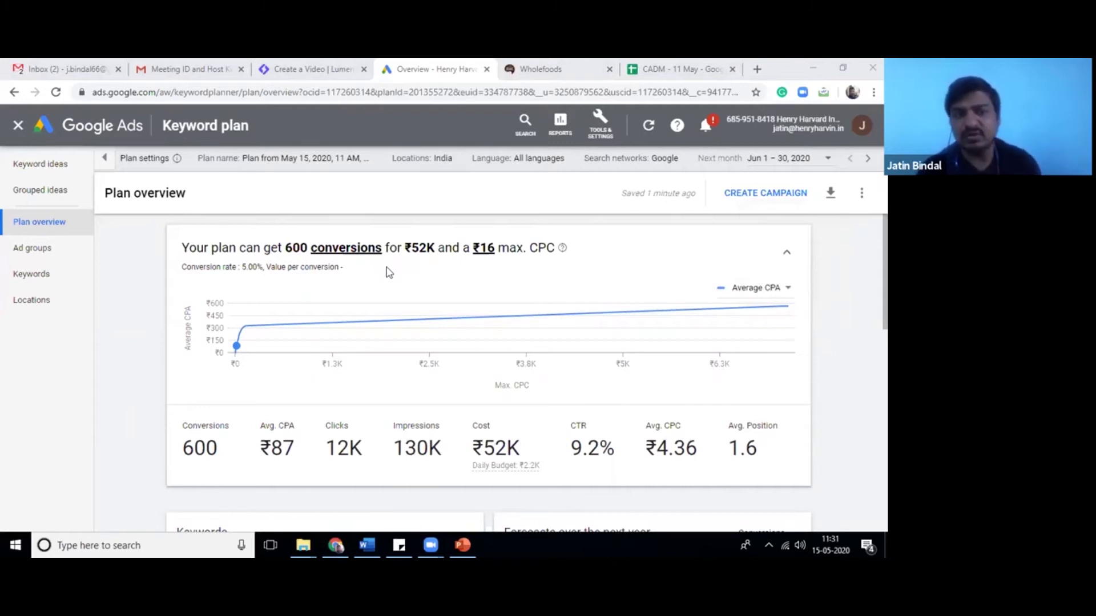
Step: Add the Delhi, India union territory to the plan's targeted locations and save the location settings
mouse_move(178, 162)
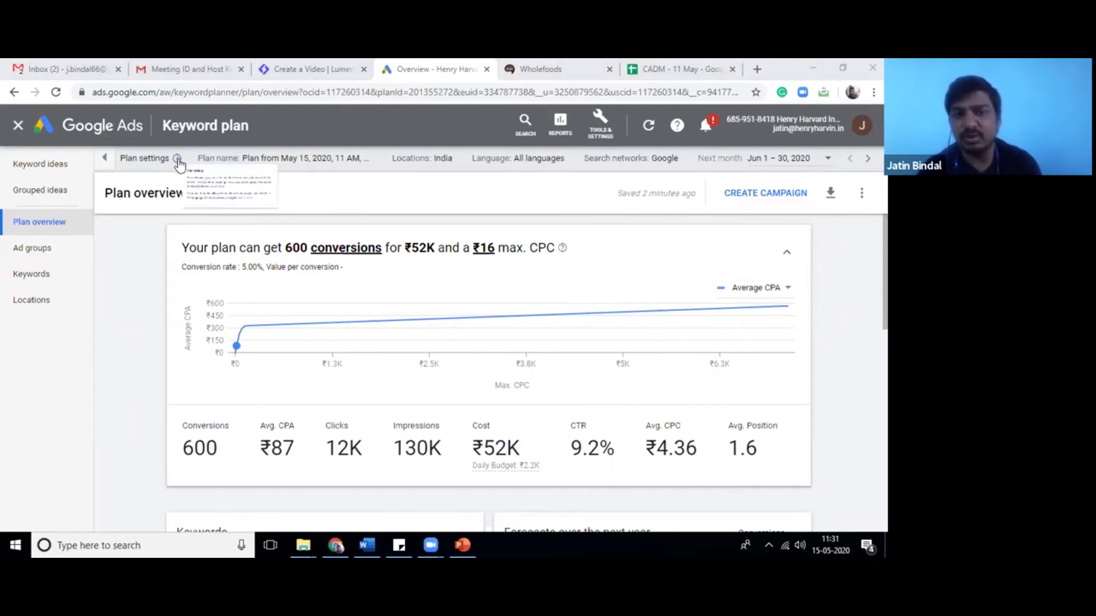
left_click(457, 161)
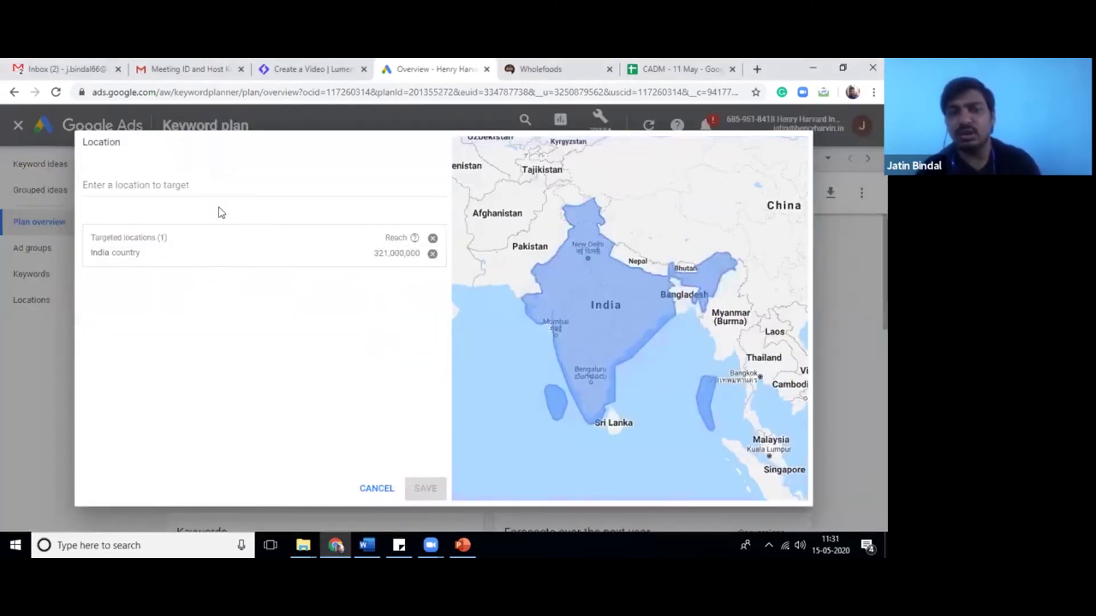
left_click(190, 183)
type("delg")
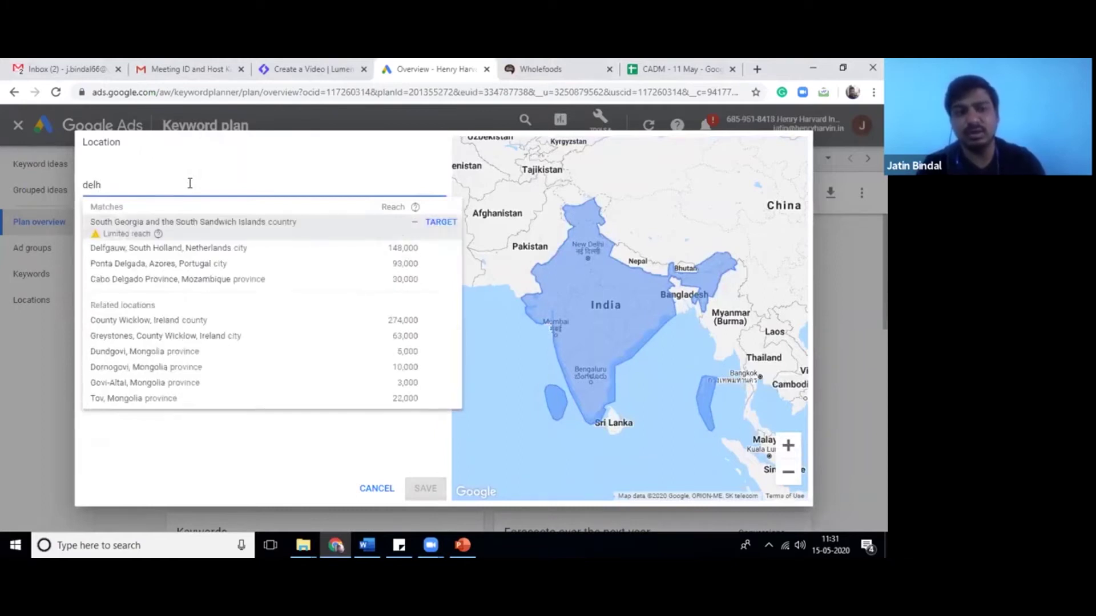
key("BackSpace")
type("hi")
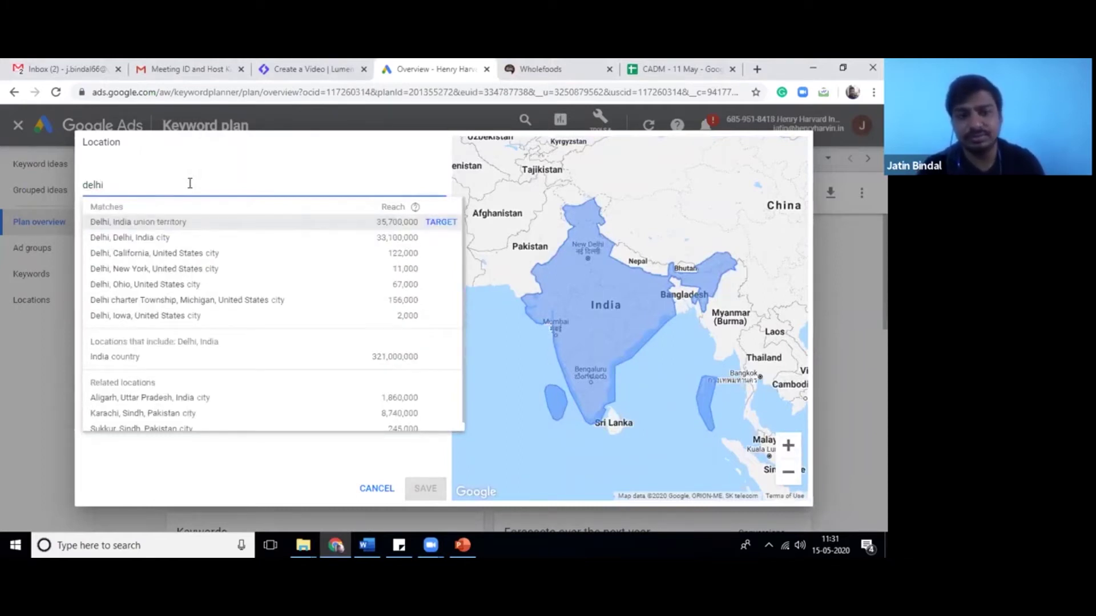
left_click(441, 222)
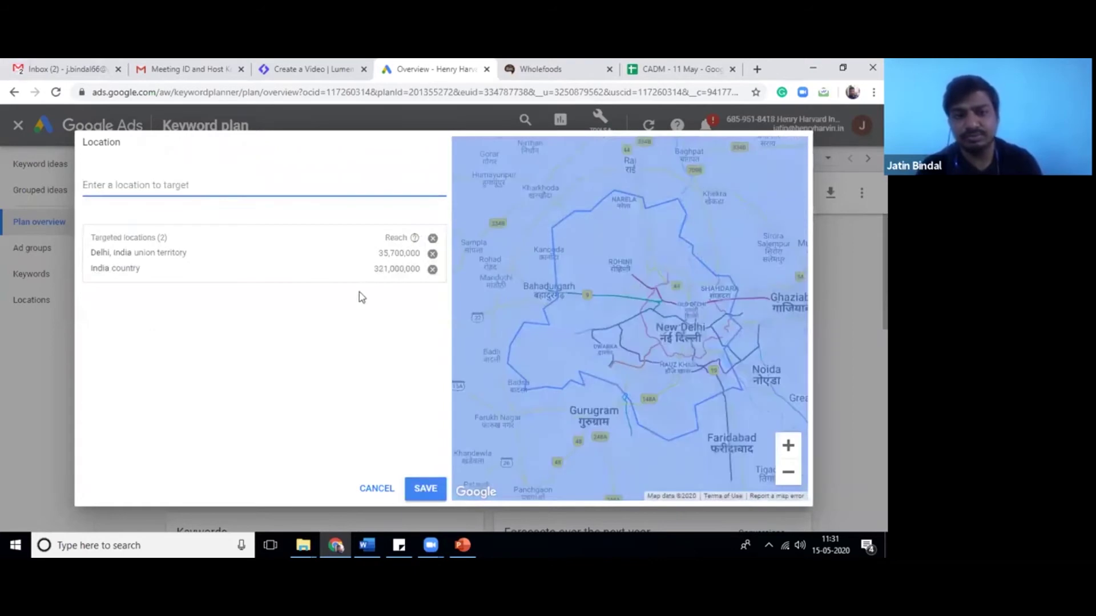
left_click(422, 484)
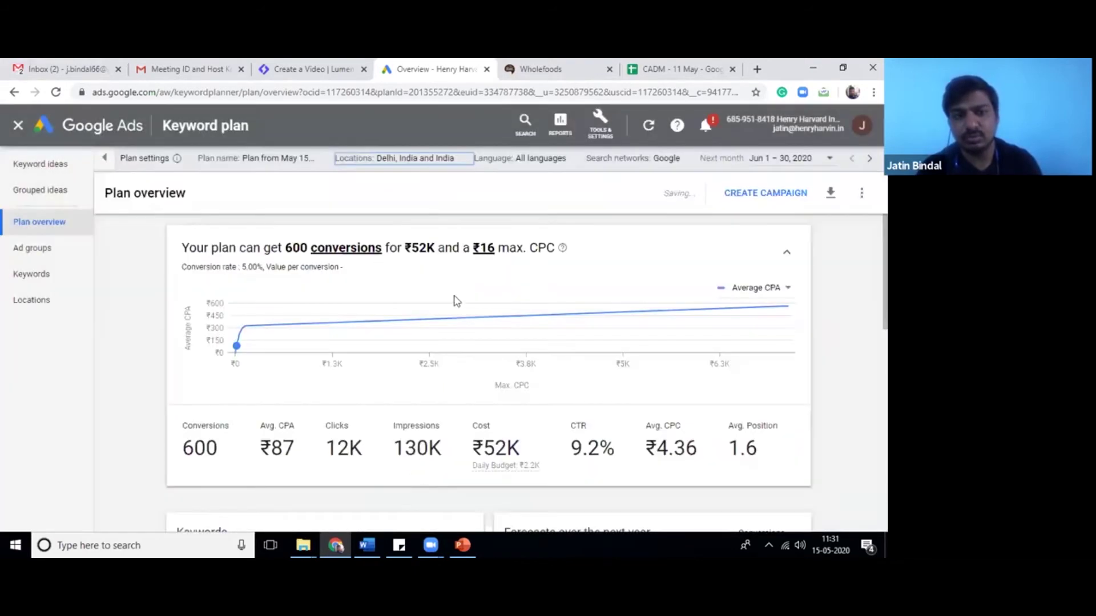
Step: Remove the India country entry from the plan's targeted locations and save, leaving only Delhi targeted
left_click(410, 165)
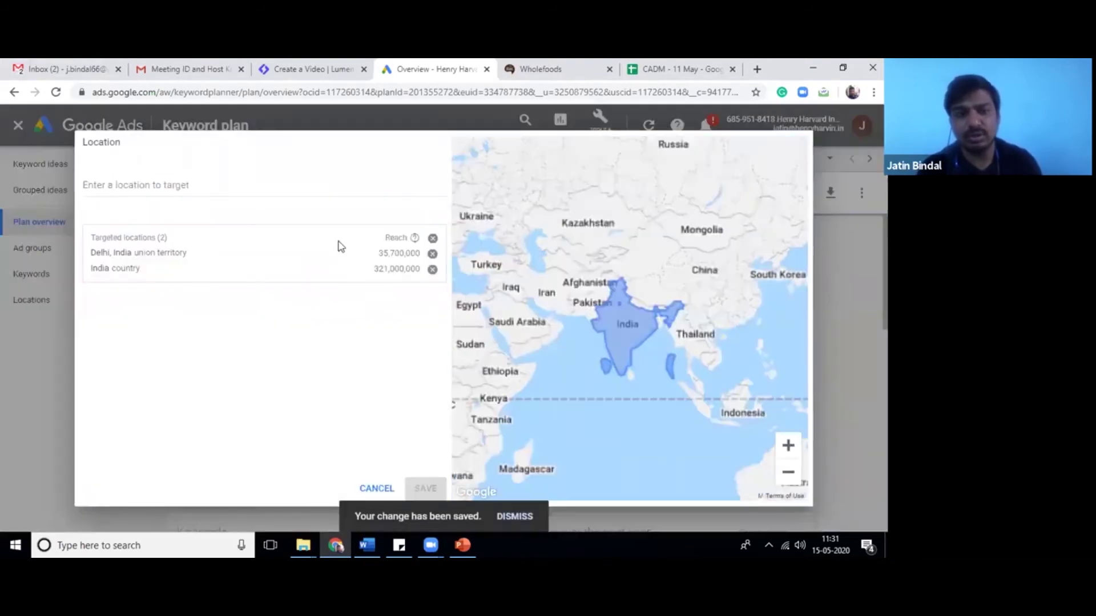
left_click(433, 270)
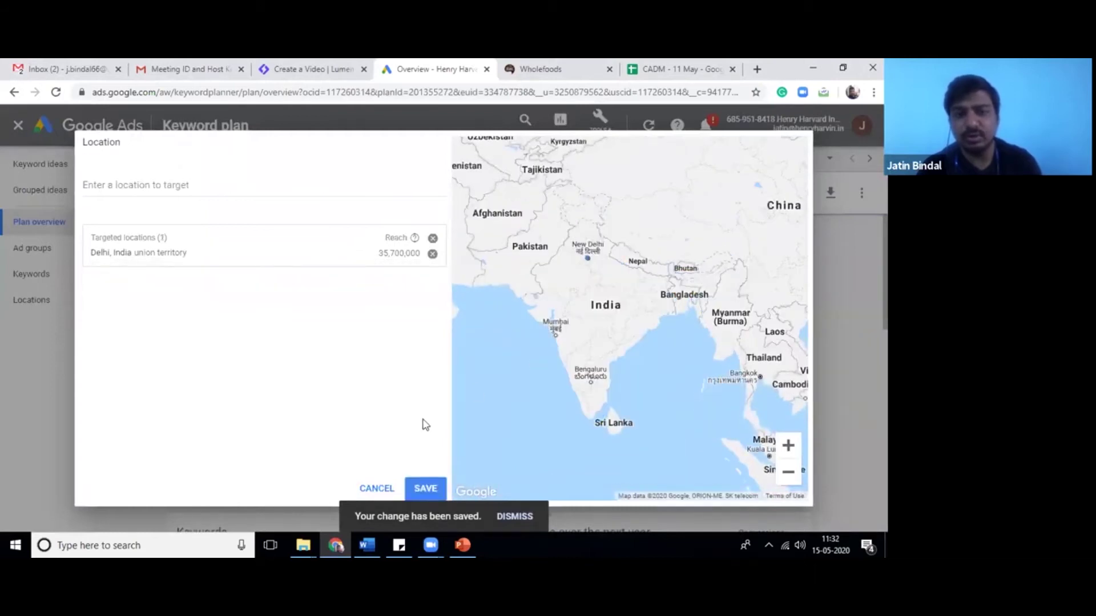
left_click(426, 485)
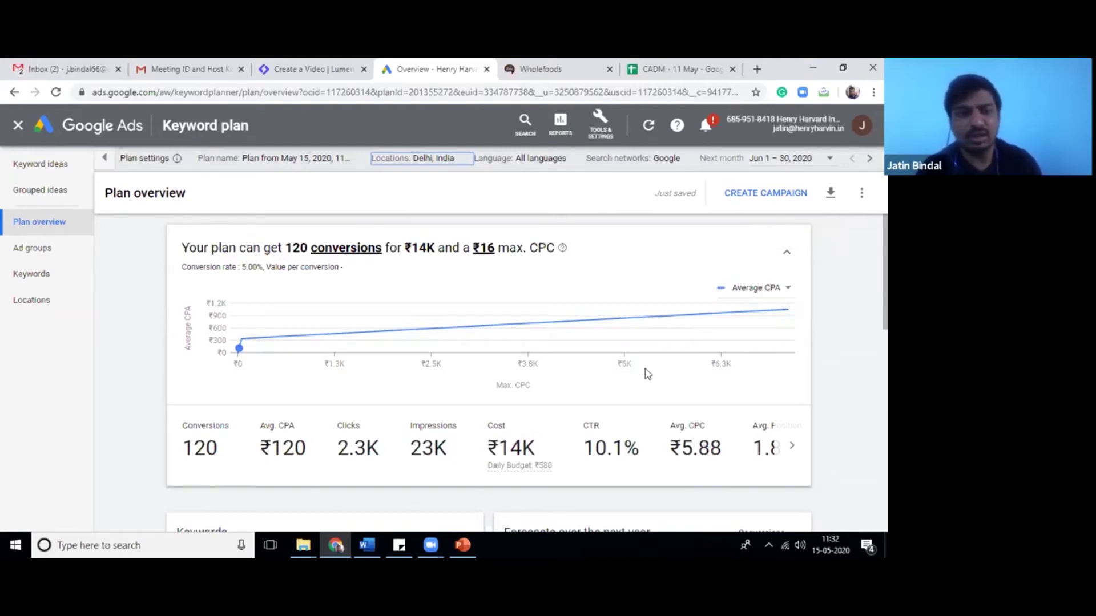
Step: Replace Delhi with India country as the plan's targeted location and save
left_click(442, 160)
left_click(109, 187)
type("i")
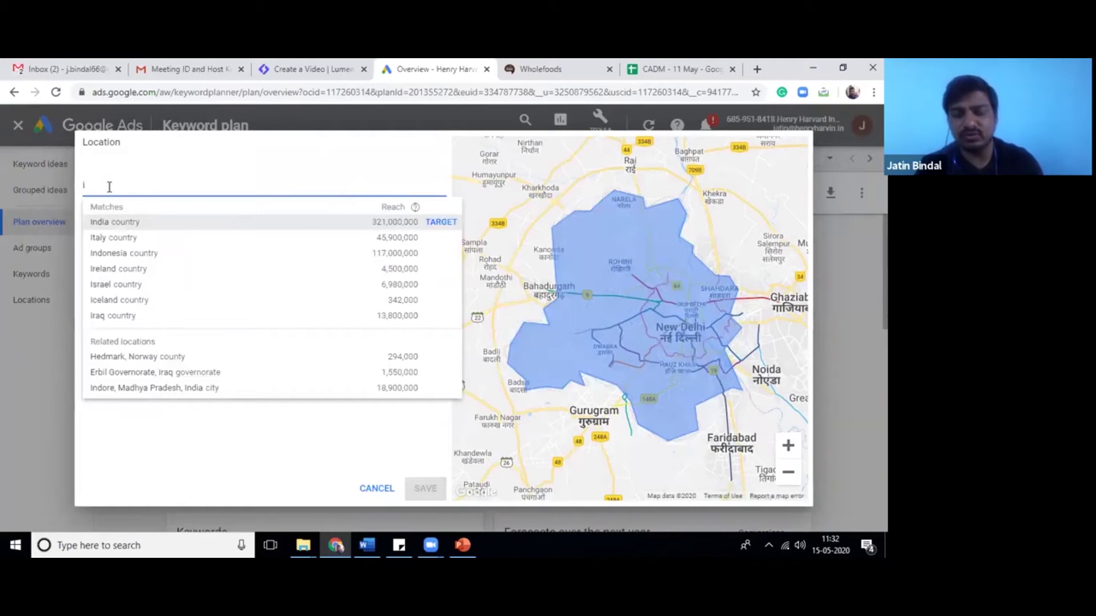
left_click(126, 220)
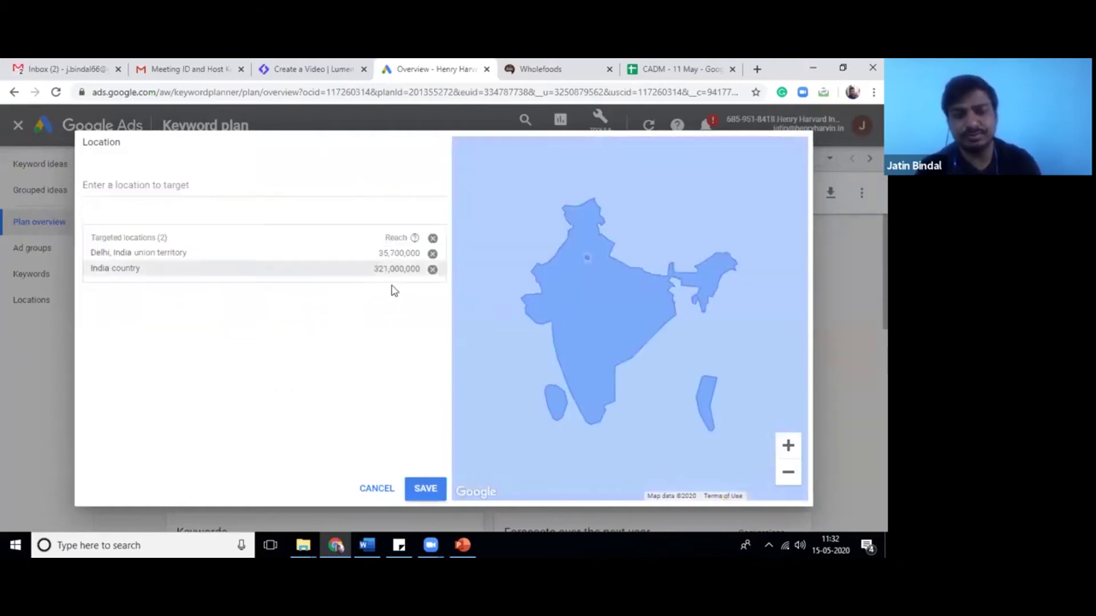
left_click(433, 253)
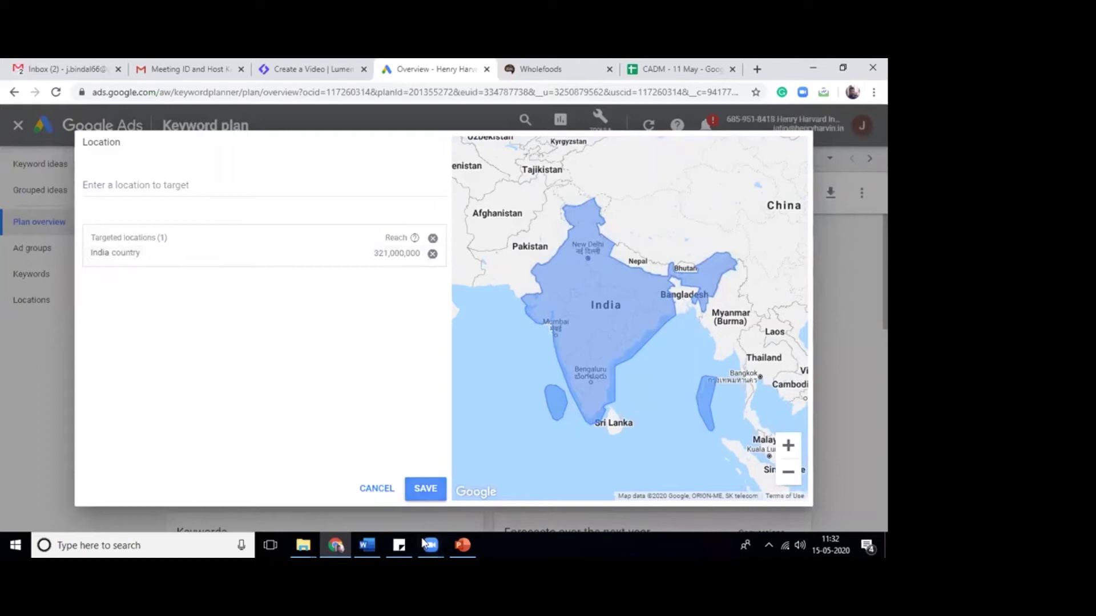
left_click(425, 489)
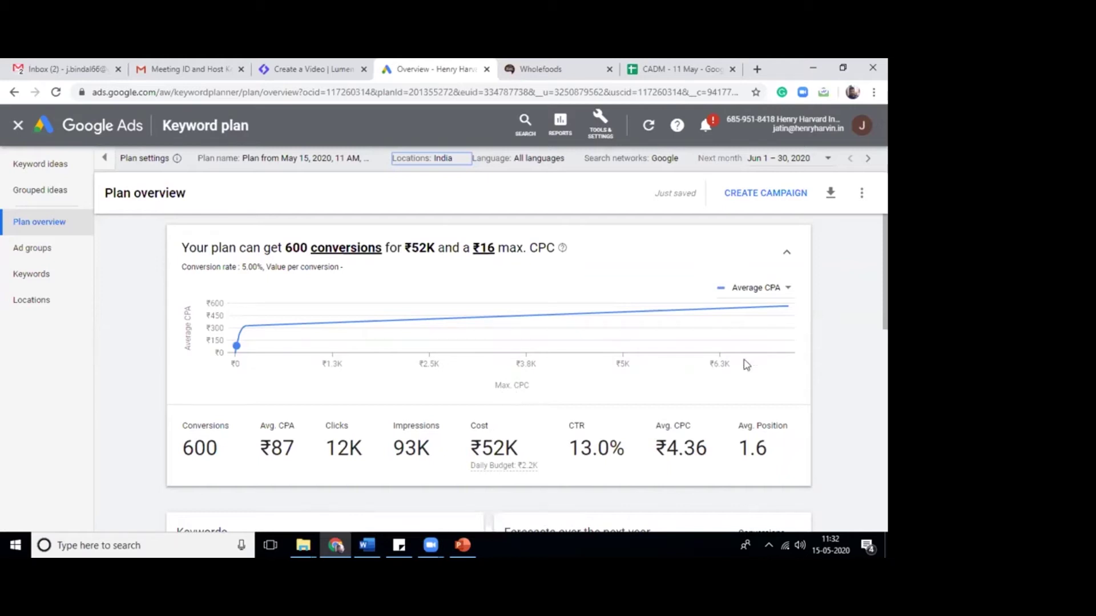
Step: Review the plan overview's forecast metrics, keywords and yearly forecast for India, and dismiss the email notification
scroll(489, 371, "down", 2)
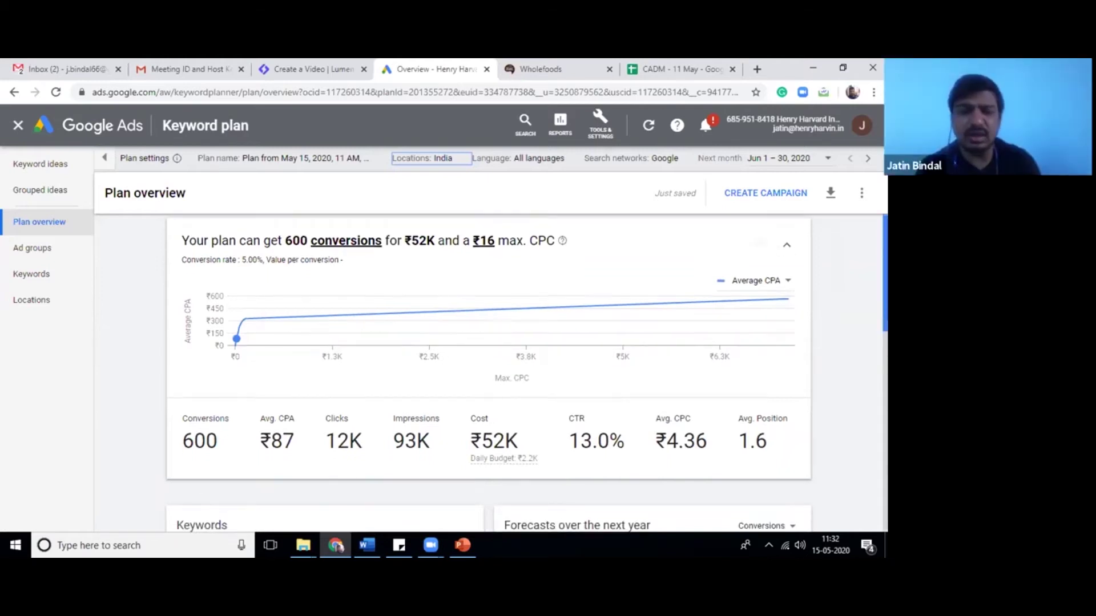
scroll(489, 371, "up", 2)
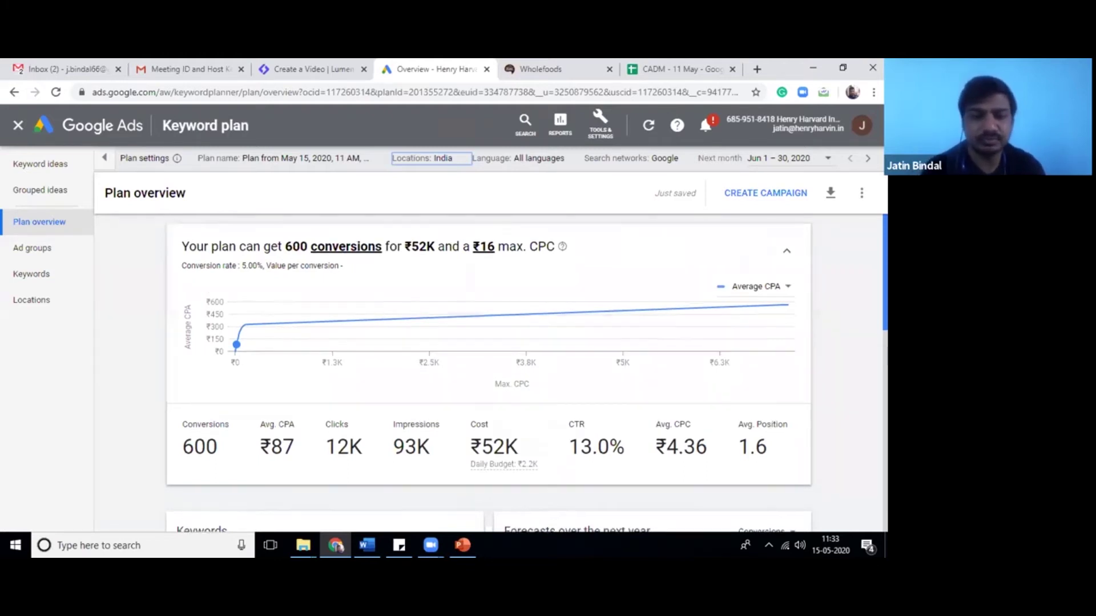
scroll(525, 371, "down", 3)
scroll(525, 371, "up", 2)
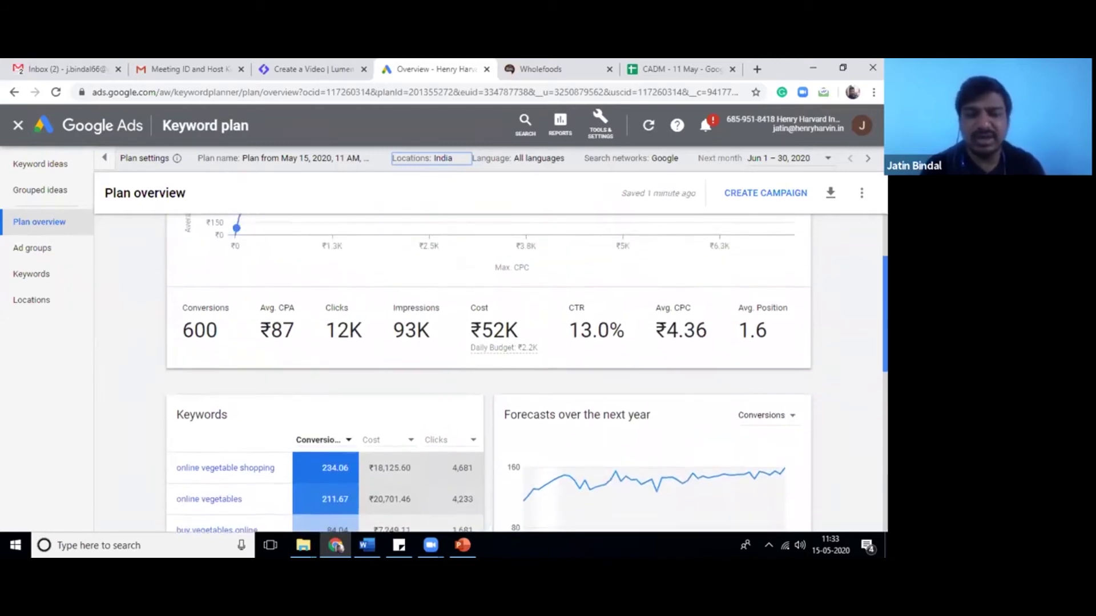
scroll(380, 237, "up", 1)
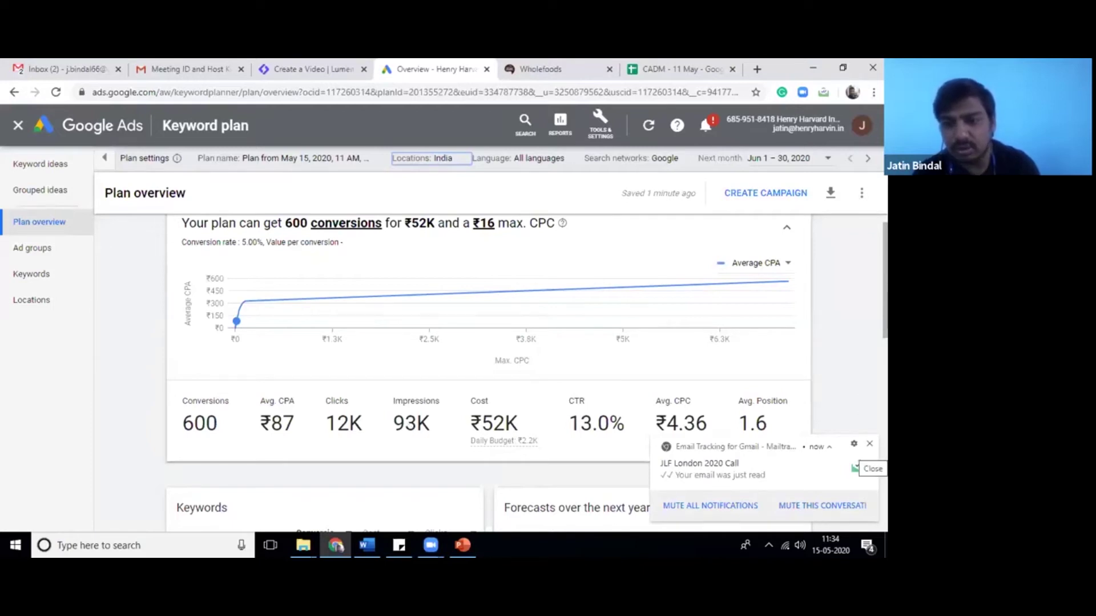
left_click(869, 444)
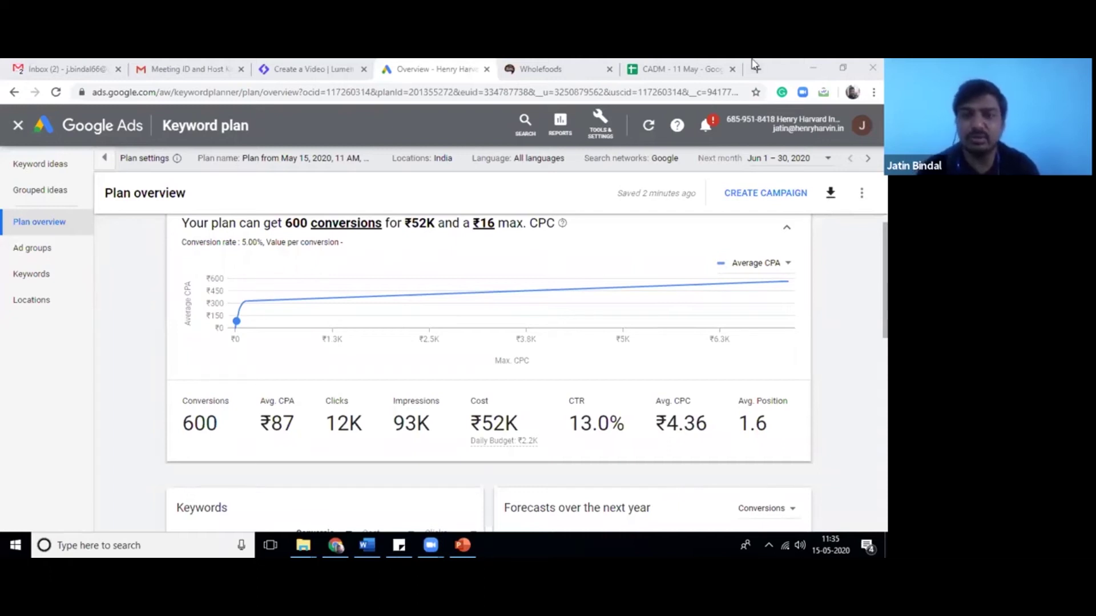
Step: Switch to the CADM - 11 May spreadsheet and examine the sale, conversion rate, bid and budget calculation in A12:B20
left_click(683, 64)
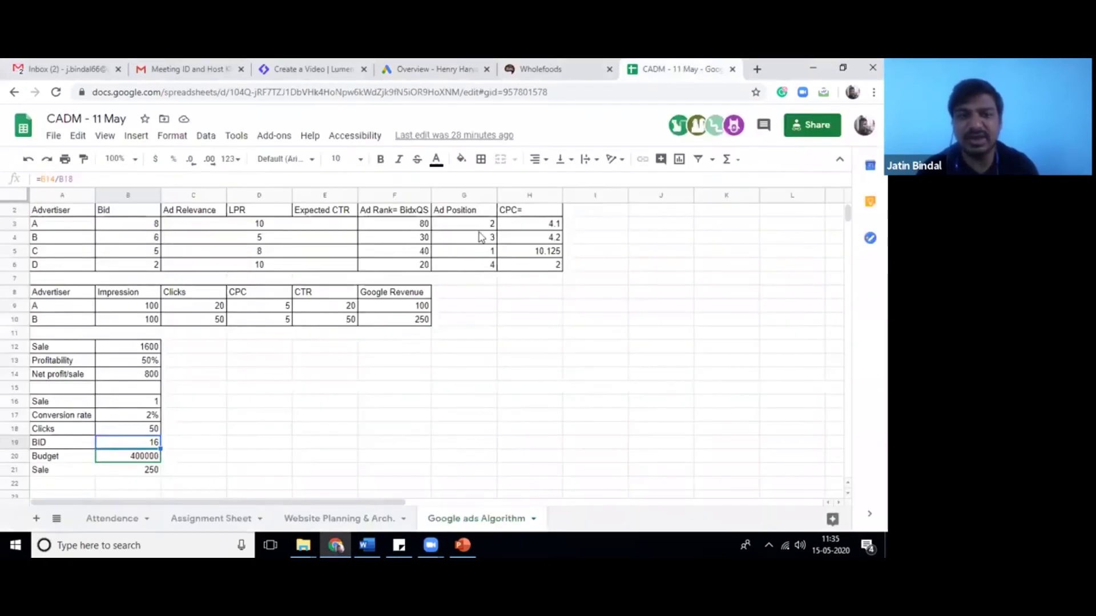
left_click_drag(75, 345, 152, 460)
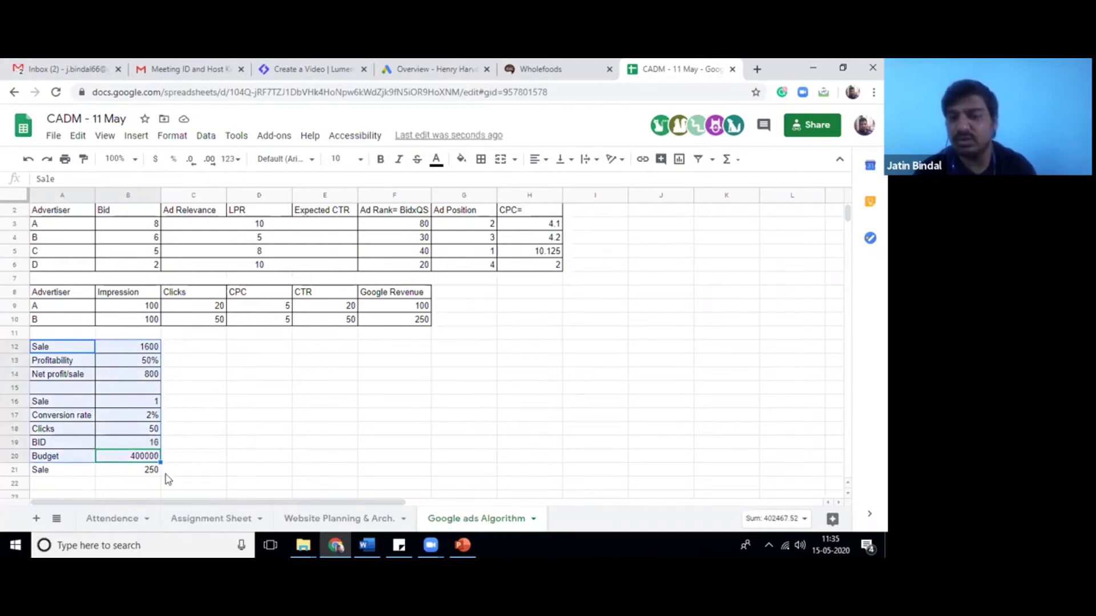
left_click(289, 540)
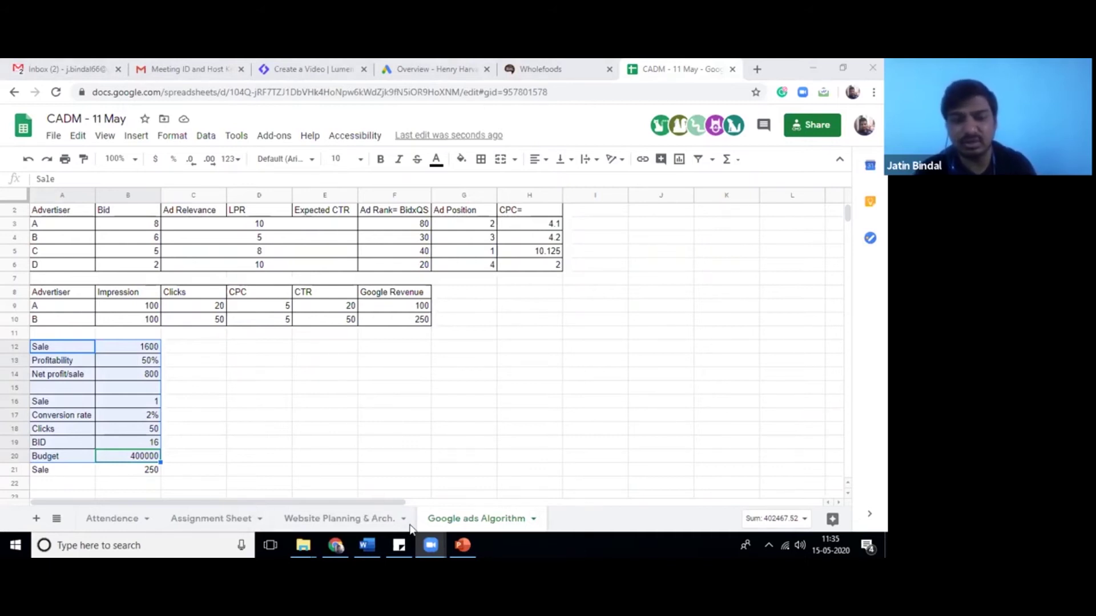
left_click(338, 545)
left_click(338, 545)
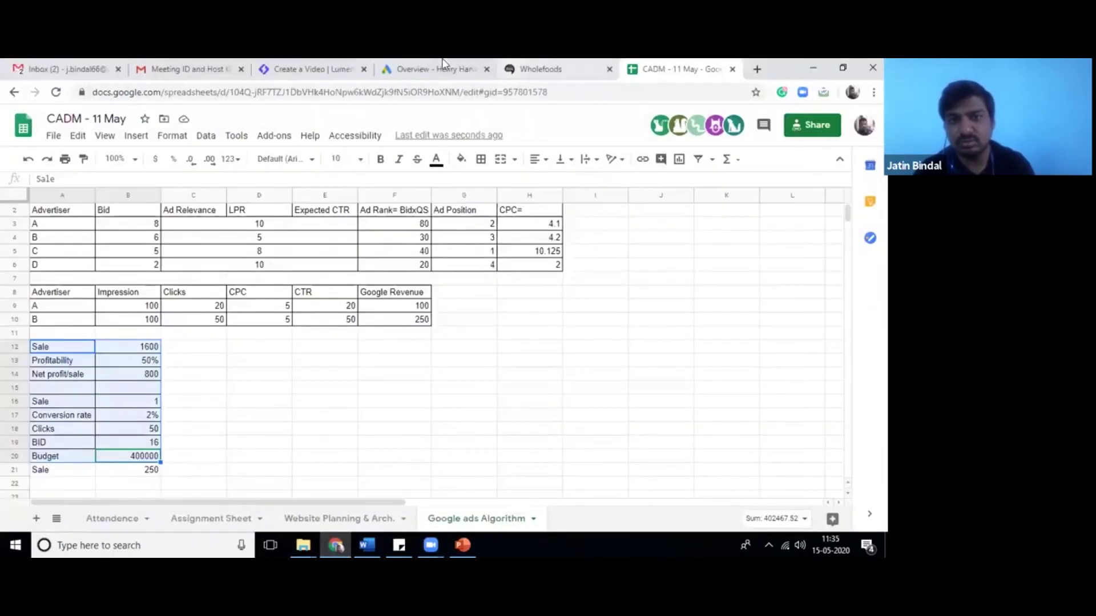
Step: Return to the keyword plan, download the plan forecasts as a .csv file and open it in Excel
left_click(443, 65)
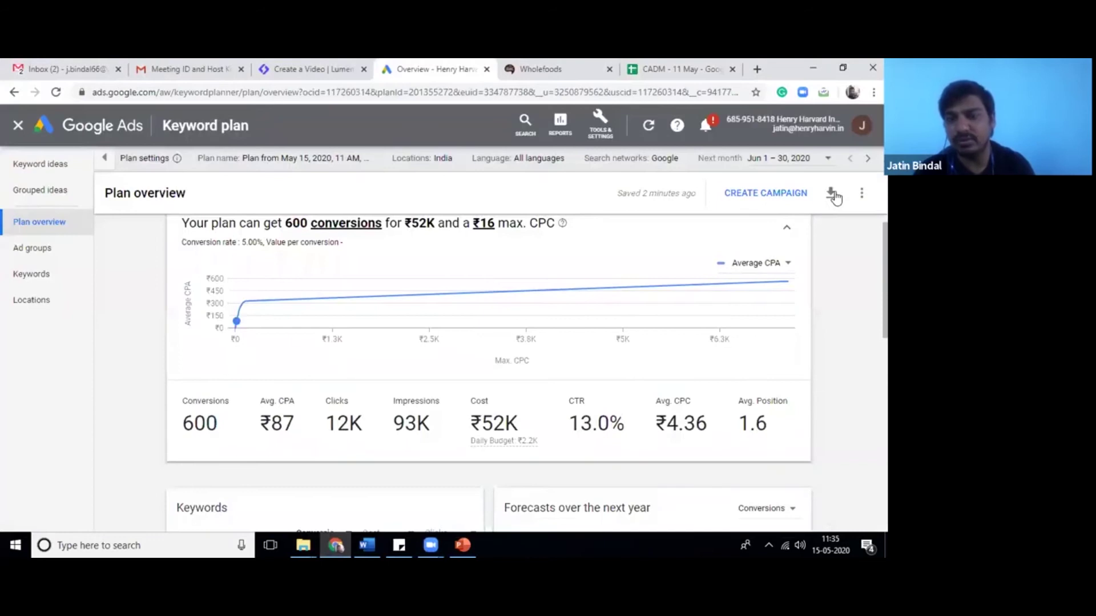
left_click(833, 194)
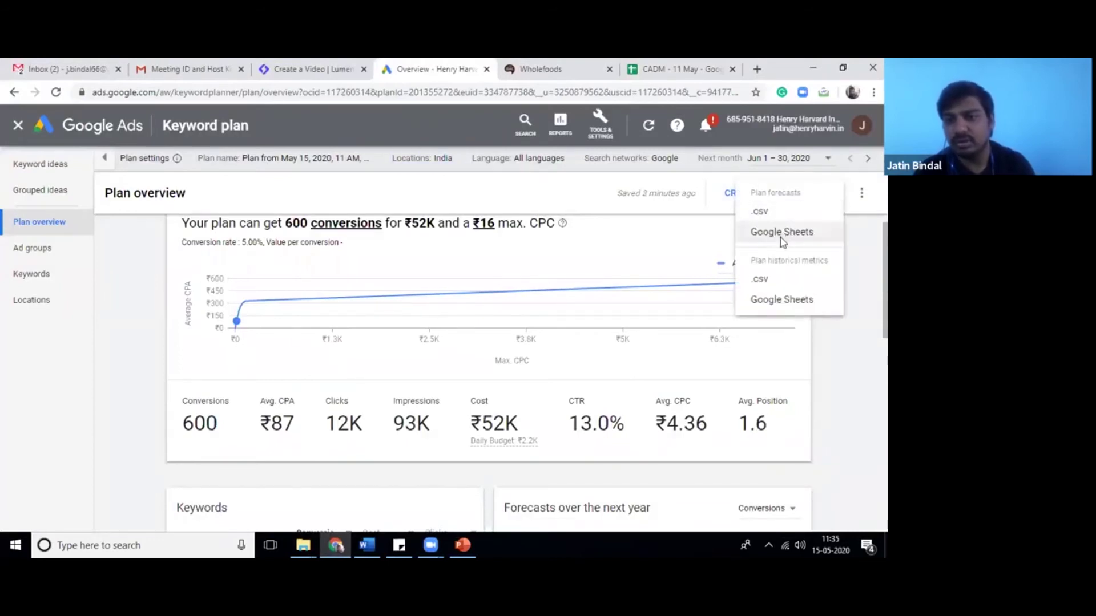
left_click(759, 213)
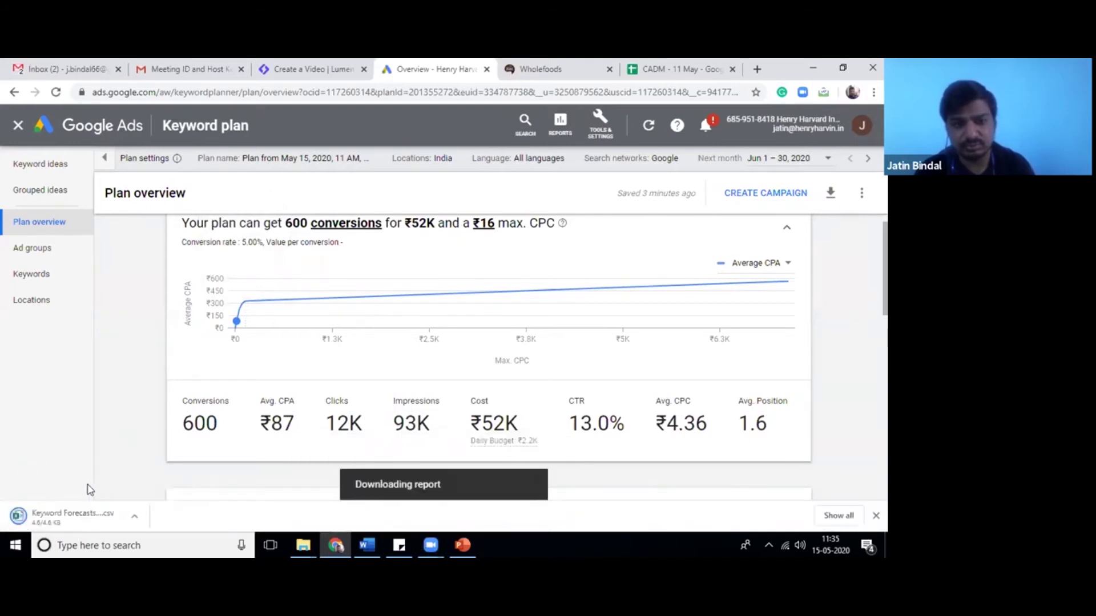
left_click(68, 516)
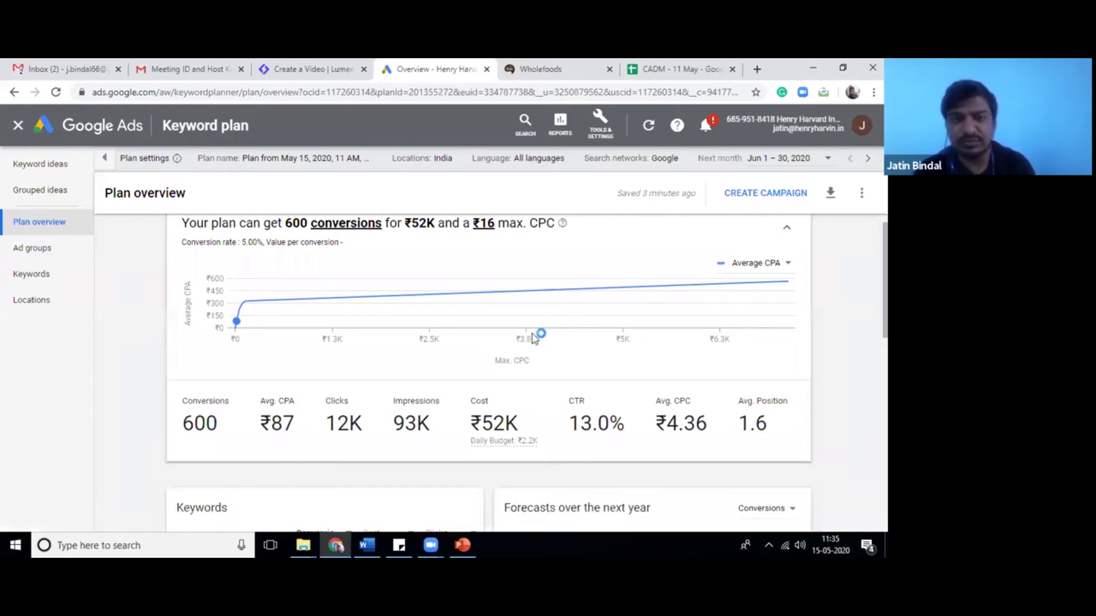
mouse_move(617, 293)
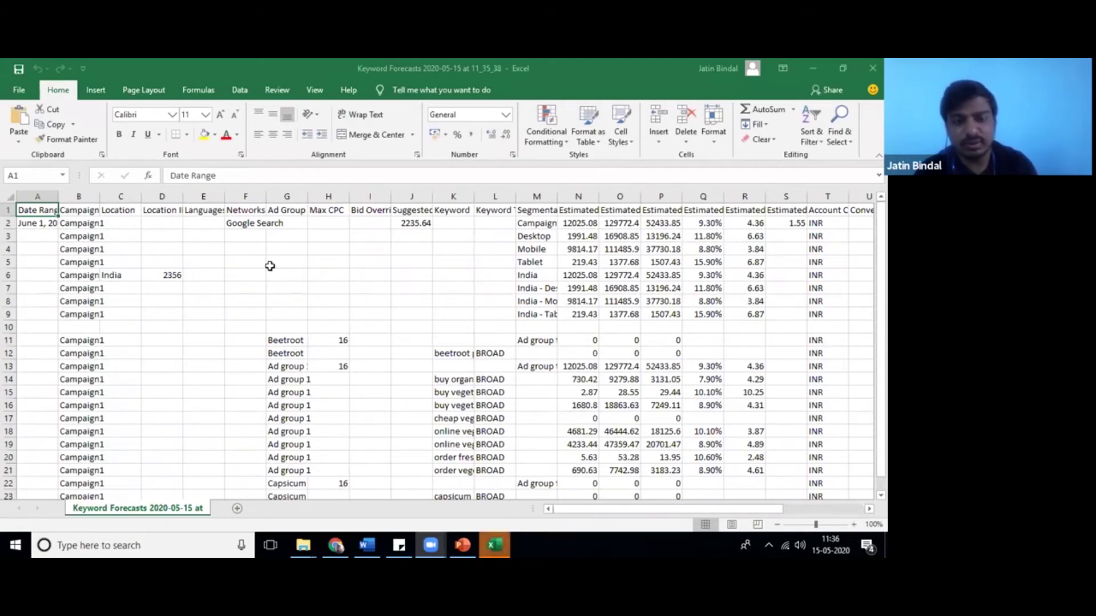
Step: Fit the Segmentation, Estimated Clicks, Estimated Impressions and Estimated Cost columns to their contents
double_click(558, 196)
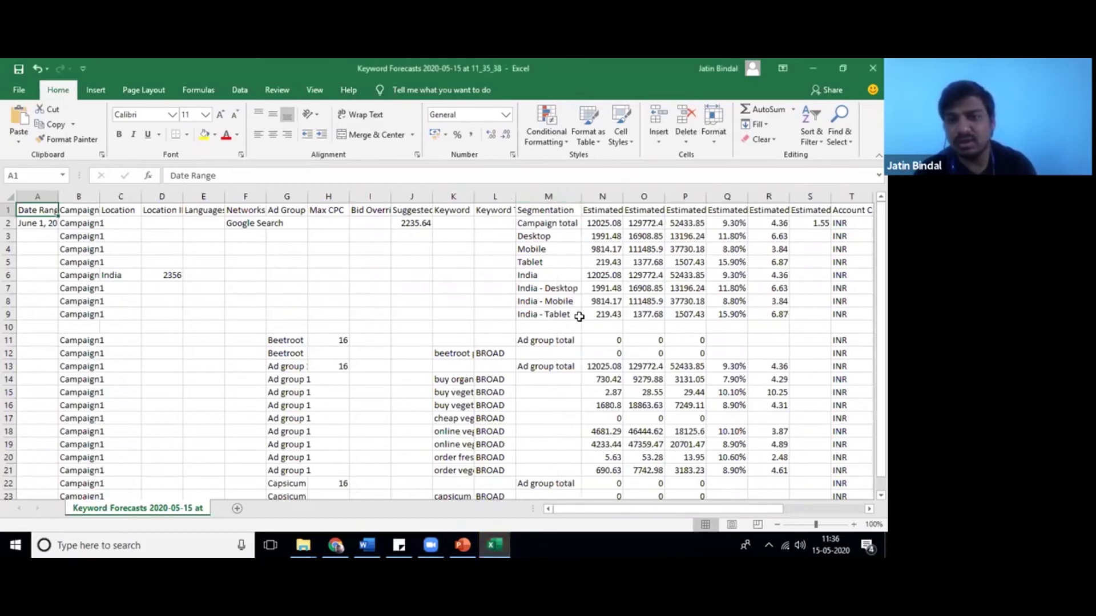
left_click(548, 285)
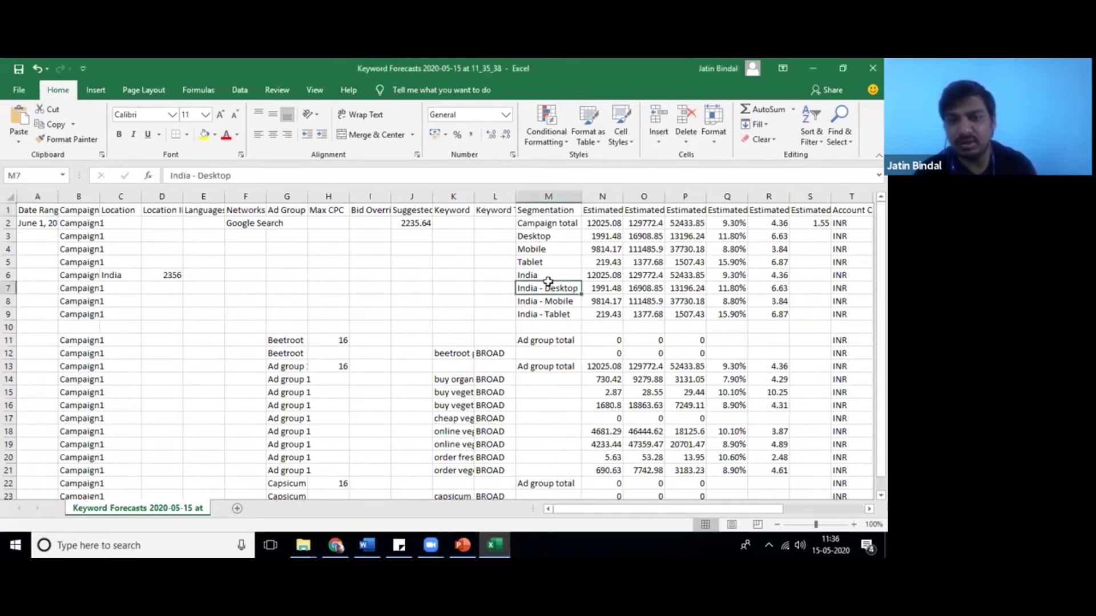
double_click(621, 199)
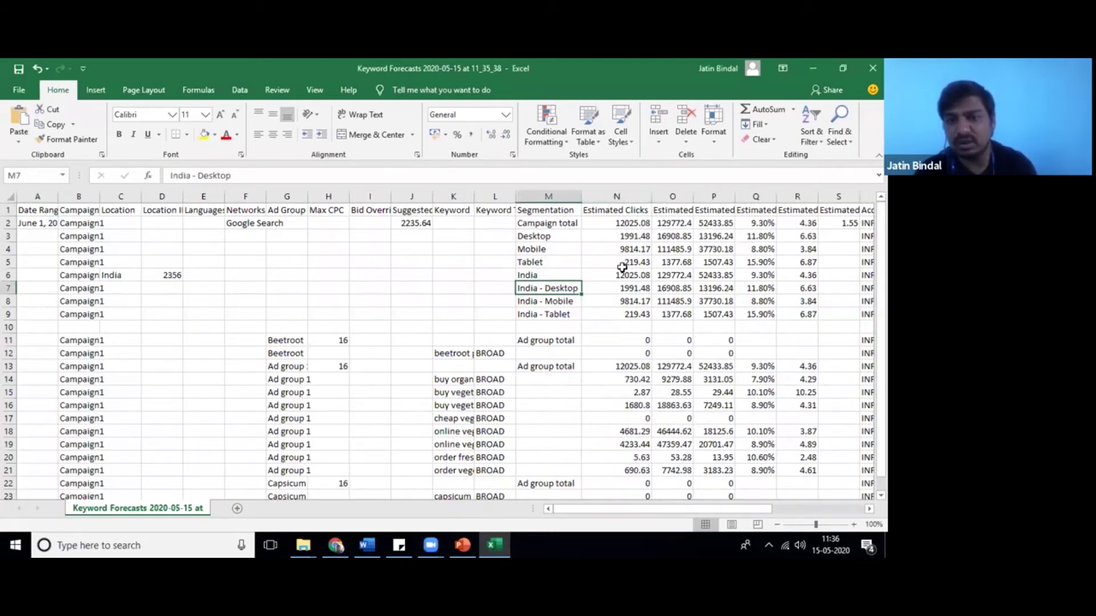
double_click(691, 199)
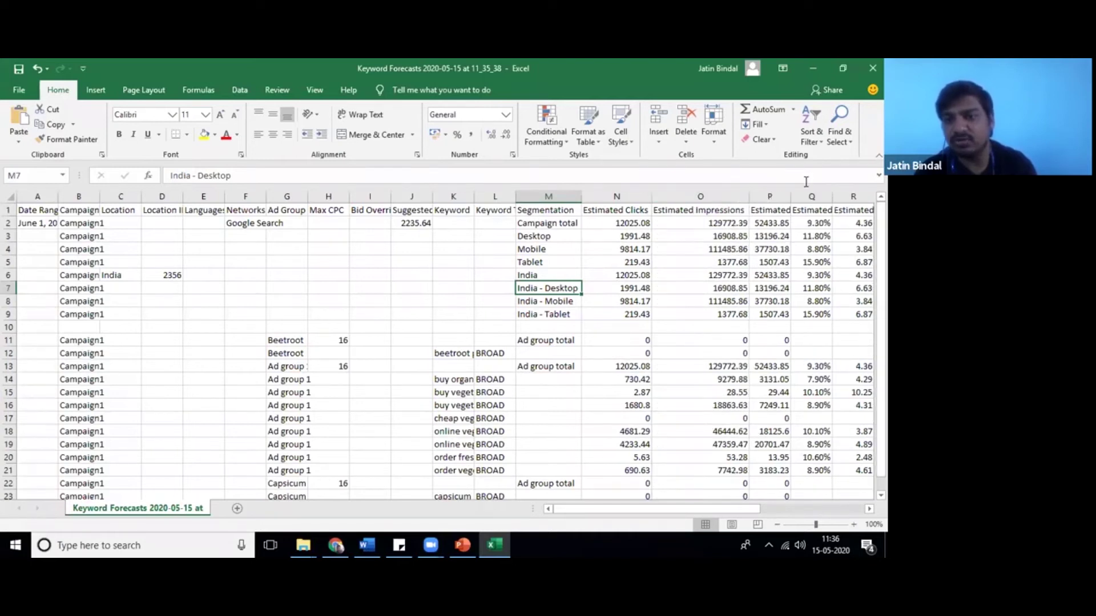
double_click(788, 199)
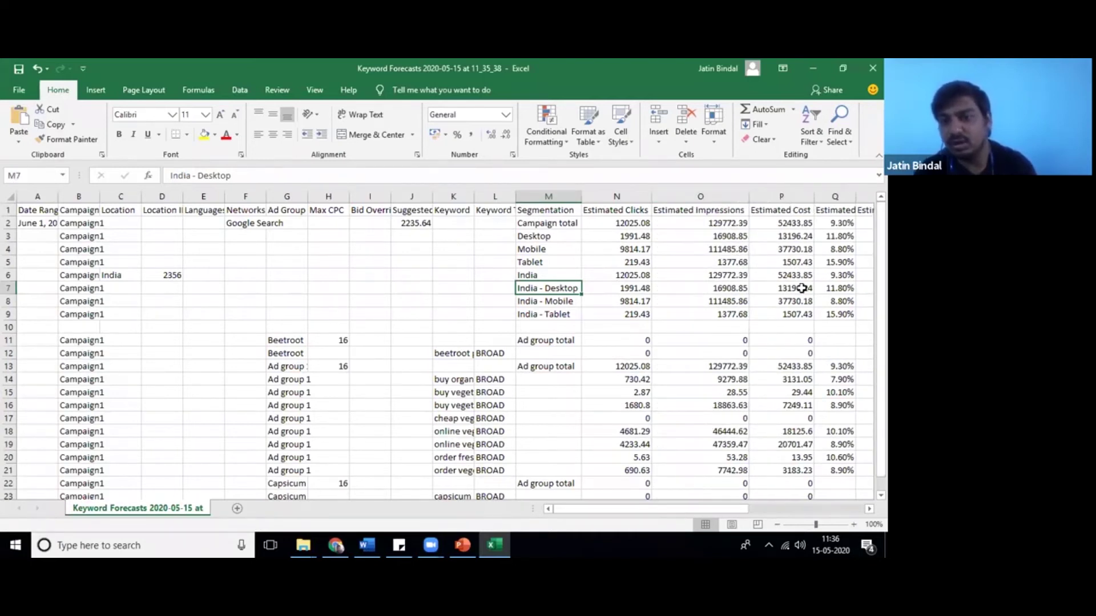
Step: Examine the India row's forecast values across the columns from Segmentation to the conversion rate
left_click(532, 275)
key("Right")
key("Right")
key("Right")
key("Right")
key("Right")
key("Right")
key("Right")
key("Right")
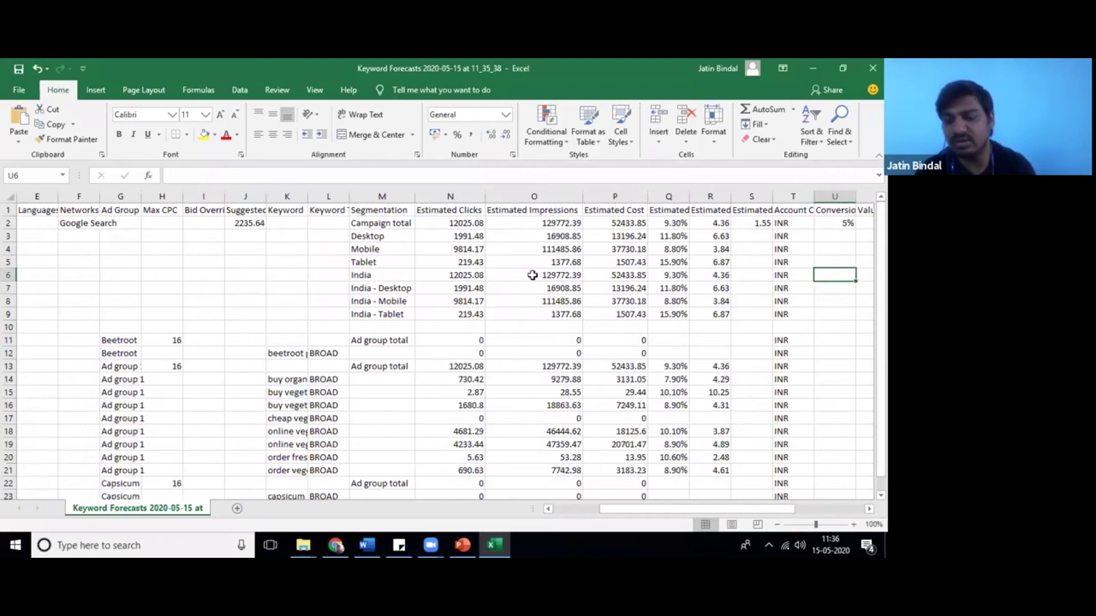
key("Left")
key("Left")
key("Left")
key("Left")
key("Left")
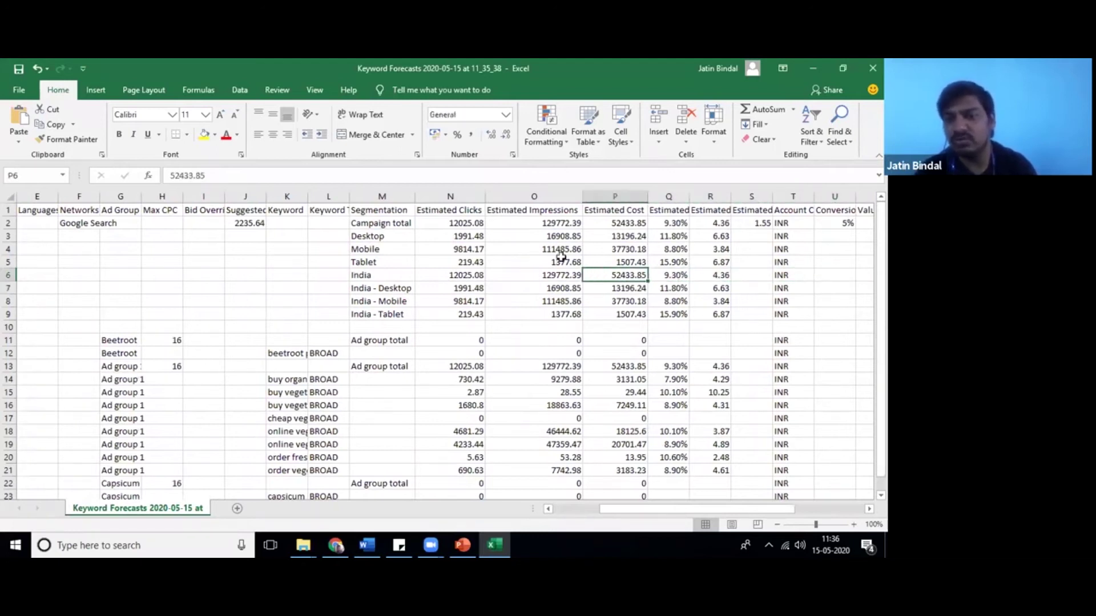
Step: Fit the Estimated CTR, Estimated Average CPC and Estimated Average Position columns to their contents
left_click_drag(690, 201, 711, 201)
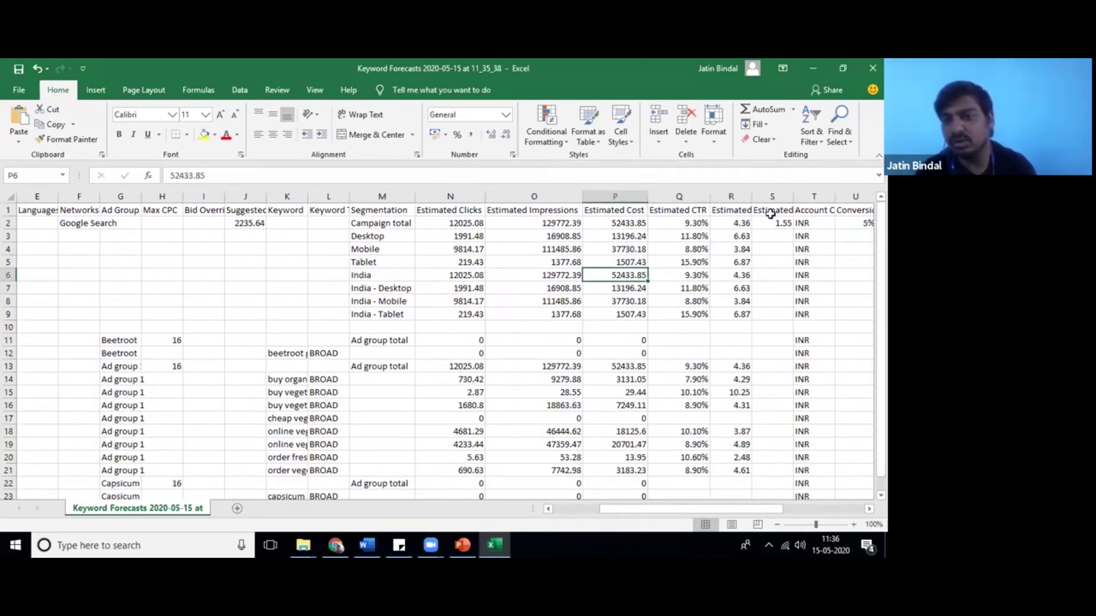
double_click(751, 196)
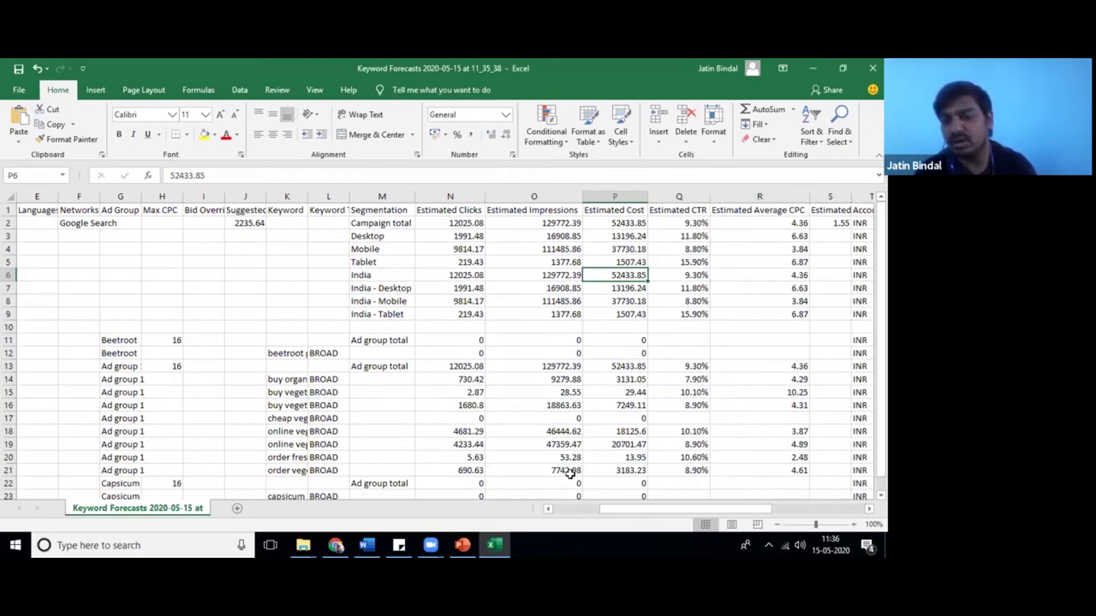
left_click_drag(768, 508, 837, 509)
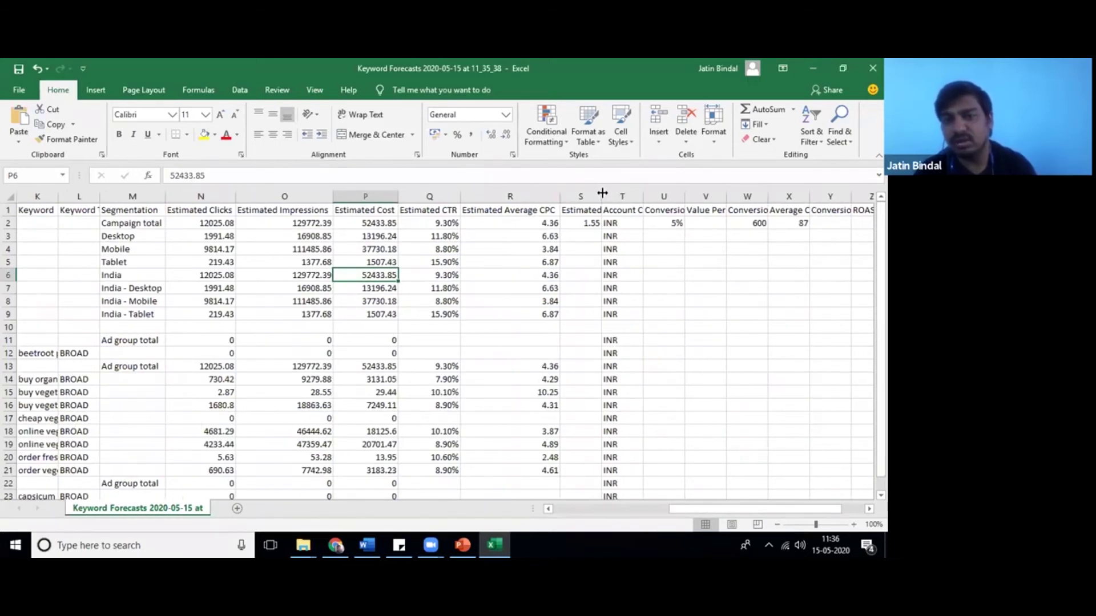
double_click(602, 194)
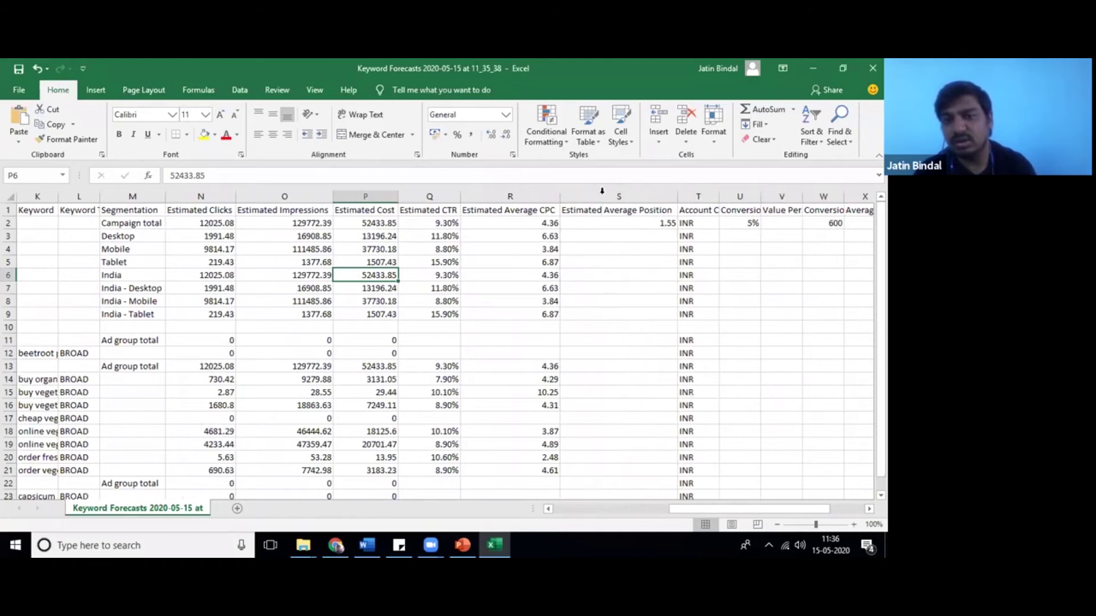
Step: Widen the Conversion Rate, Conversions and Average CPA columns so that their full headings can be read
left_click(752, 223)
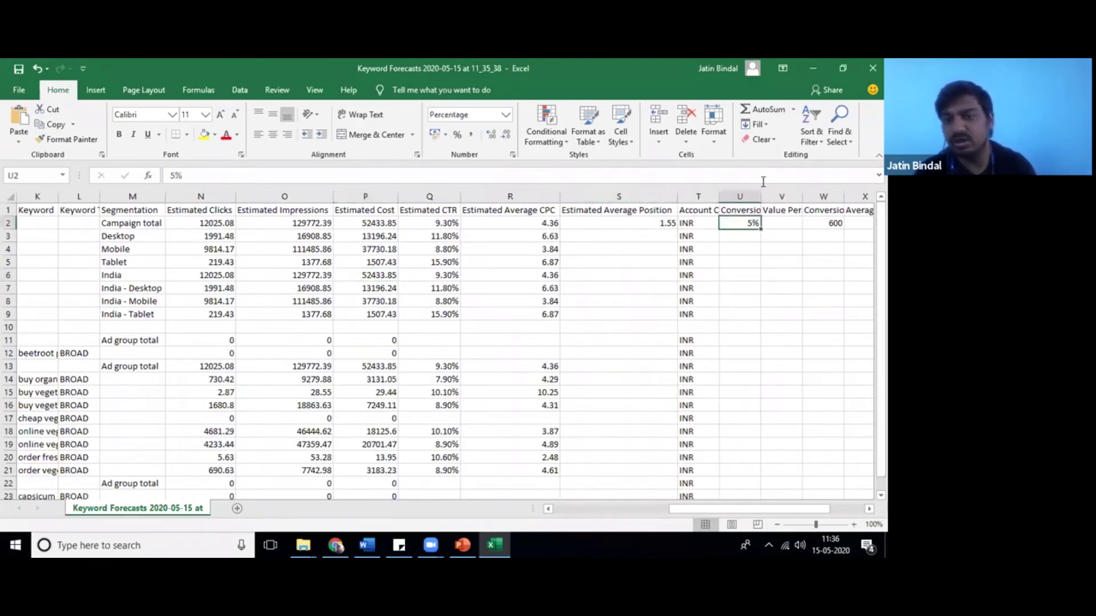
double_click(761, 196)
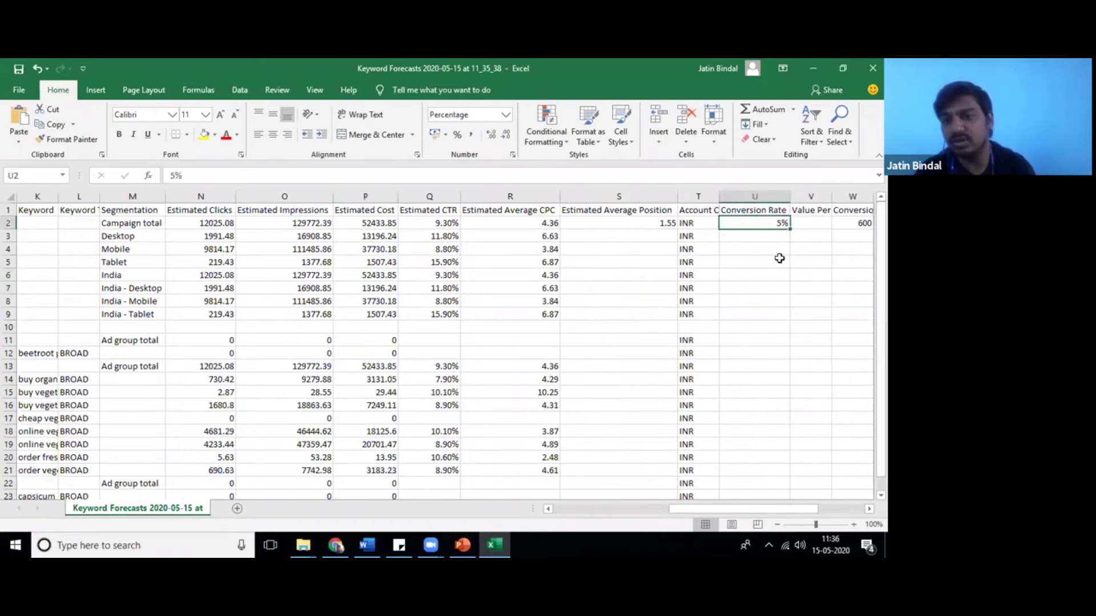
left_click_drag(791, 509, 834, 509)
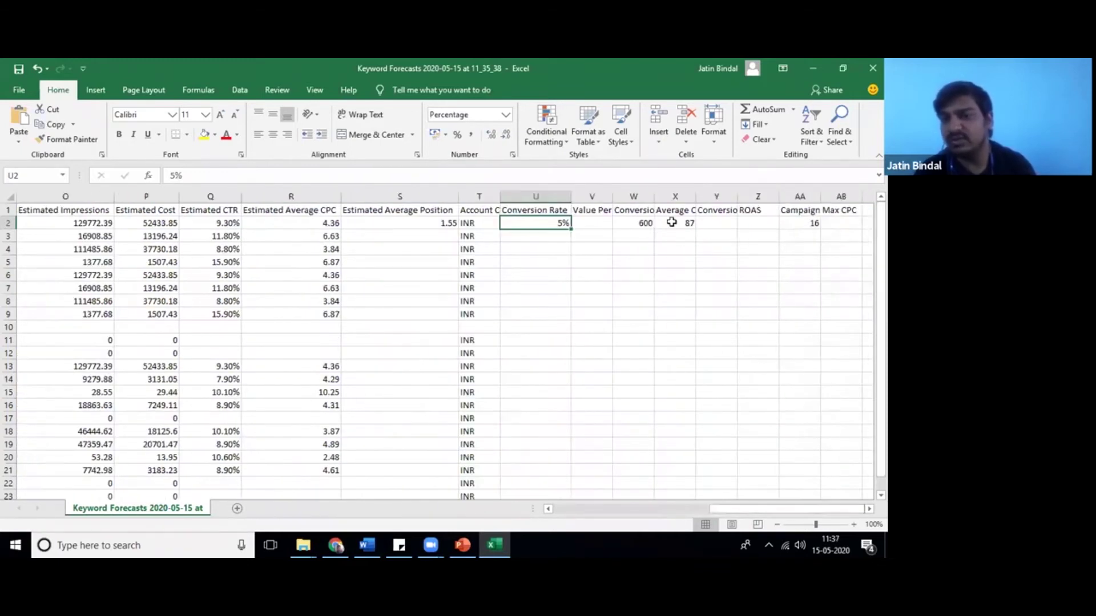
double_click(654, 196)
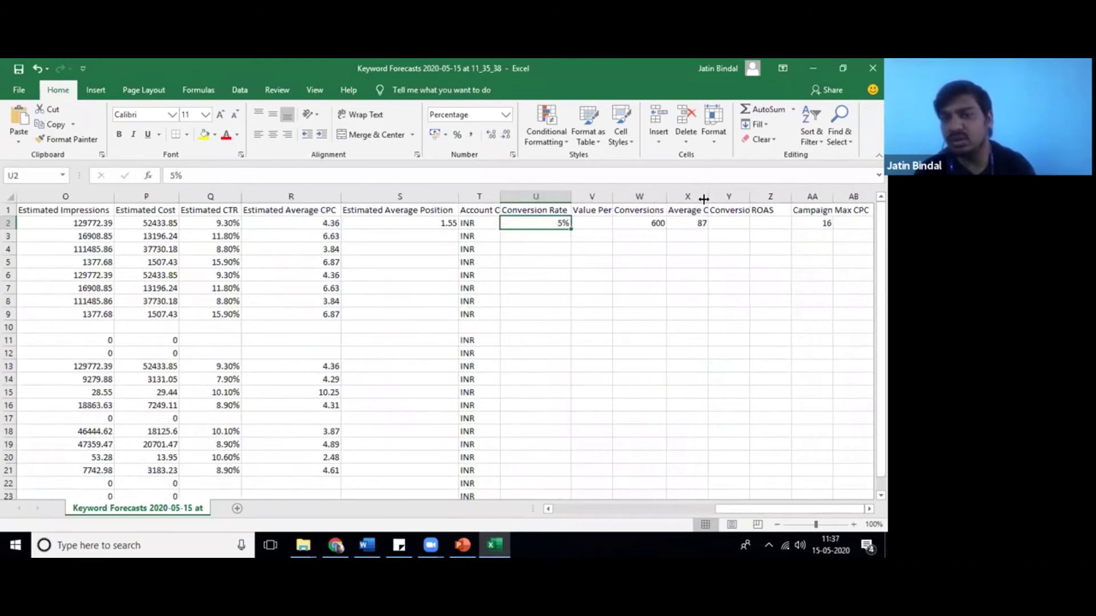
double_click(708, 196)
double_click(846, 196)
Step: Compare the India row's forecast values with the Campaign total row, from Segmentation to Estimated Average Position
left_click_drag(775, 514, 848, 515)
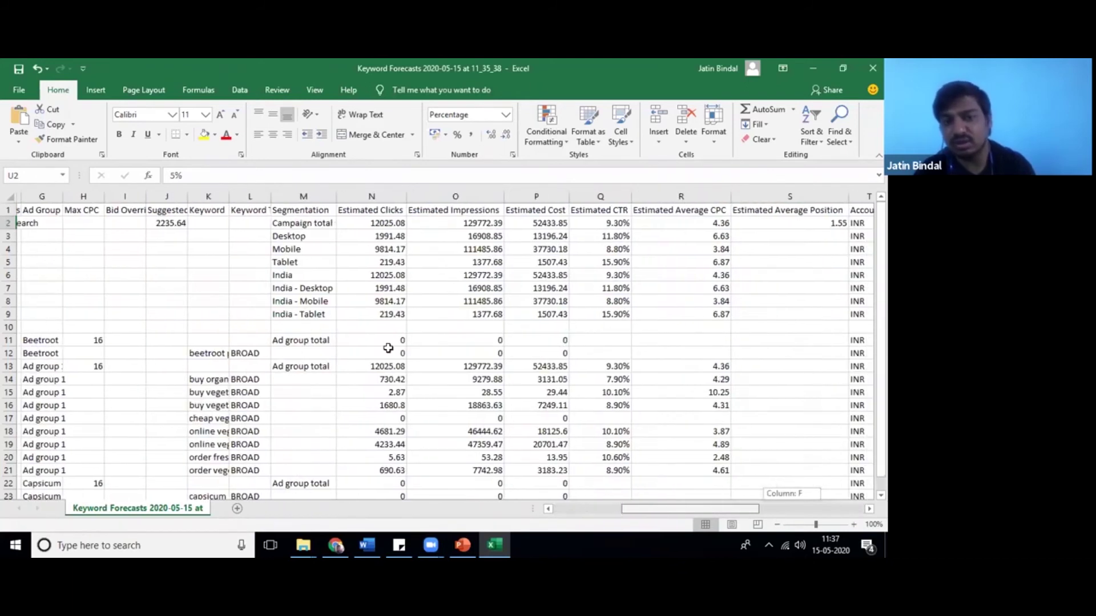
left_click_drag(282, 276, 813, 285)
left_click_drag(297, 223, 799, 229)
left_click_drag(813, 511, 810, 511)
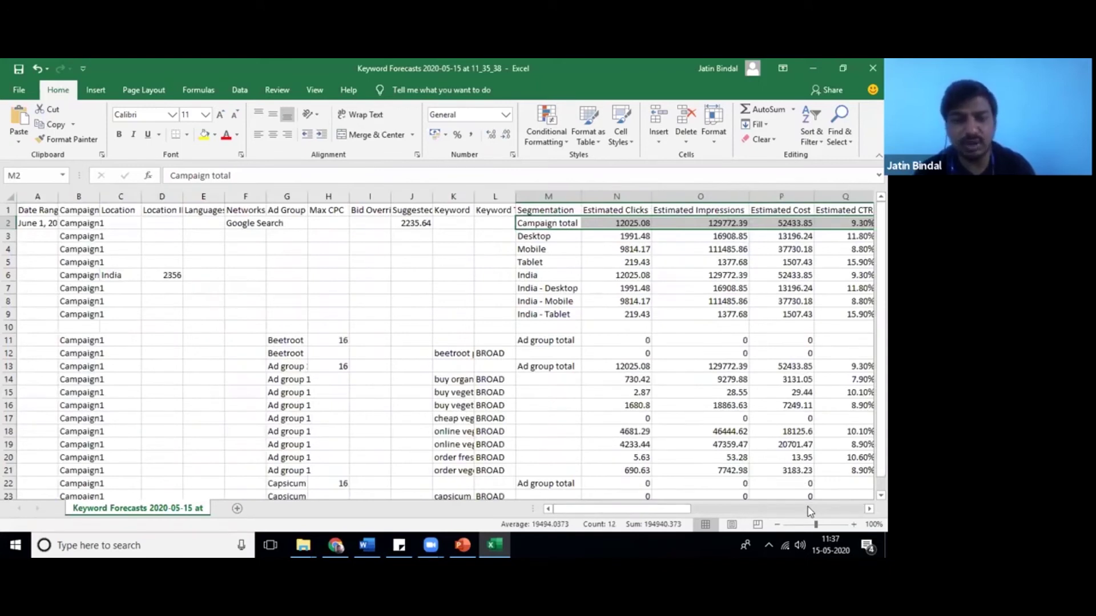
Step: Examine the Campaign total row across the columns through to Conversions and Average CPA
key("Right")
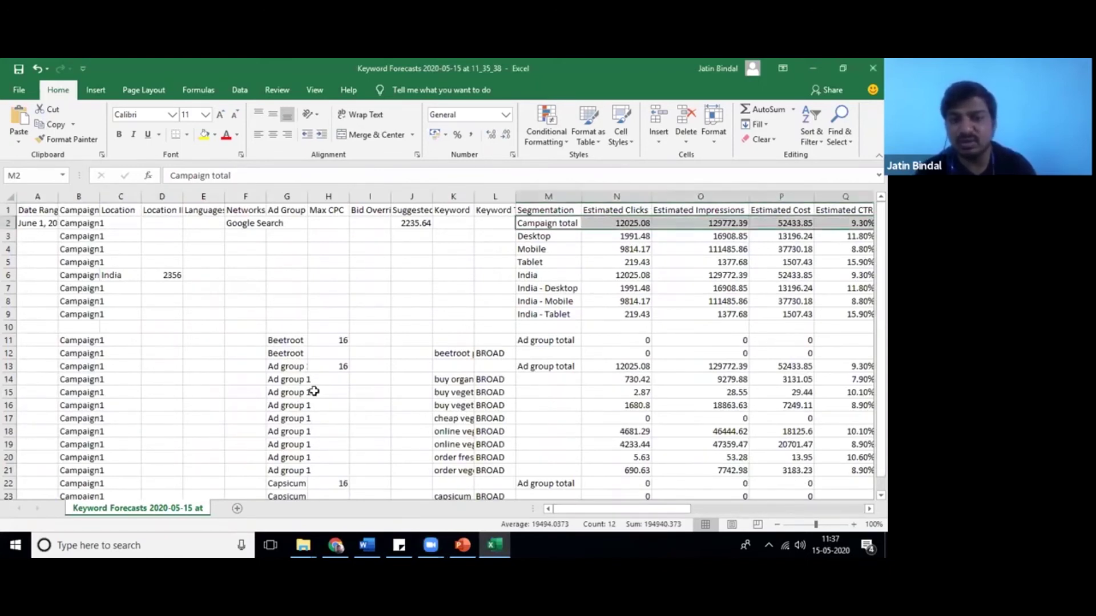
key("Right")
key("Right")
key("Right")
key("Right")
key("Right")
key("Right")
key("Right")
key("Right")
key("Right")
key("Right")
key("Left")
key("Left")
key("Left")
key("Left")
key("Left")
key("Left")
key("Left")
key("Left")
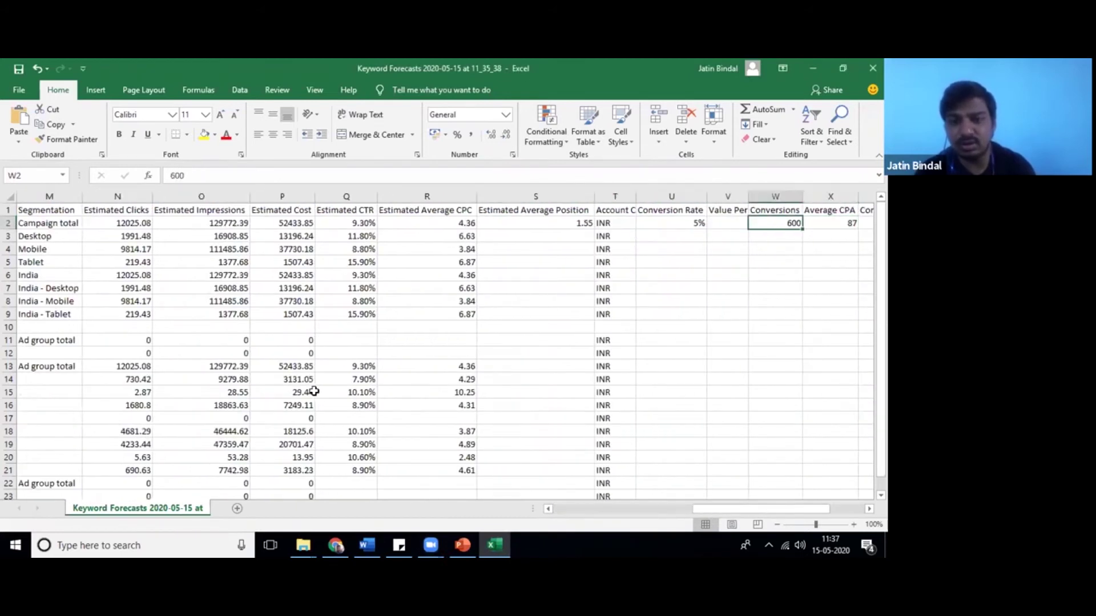
Step: Fit the Keyword column to its contents so that the full keyword phrases can be read
key("Left")
key("Left")
key("Left")
key("Left")
key("Left")
key("Left")
key("Left")
key("Left")
key("Left")
key("Left")
key("Down")
key("Down")
key("Down")
key("Down")
key("Down")
key("Down")
key("Down")
key("Down")
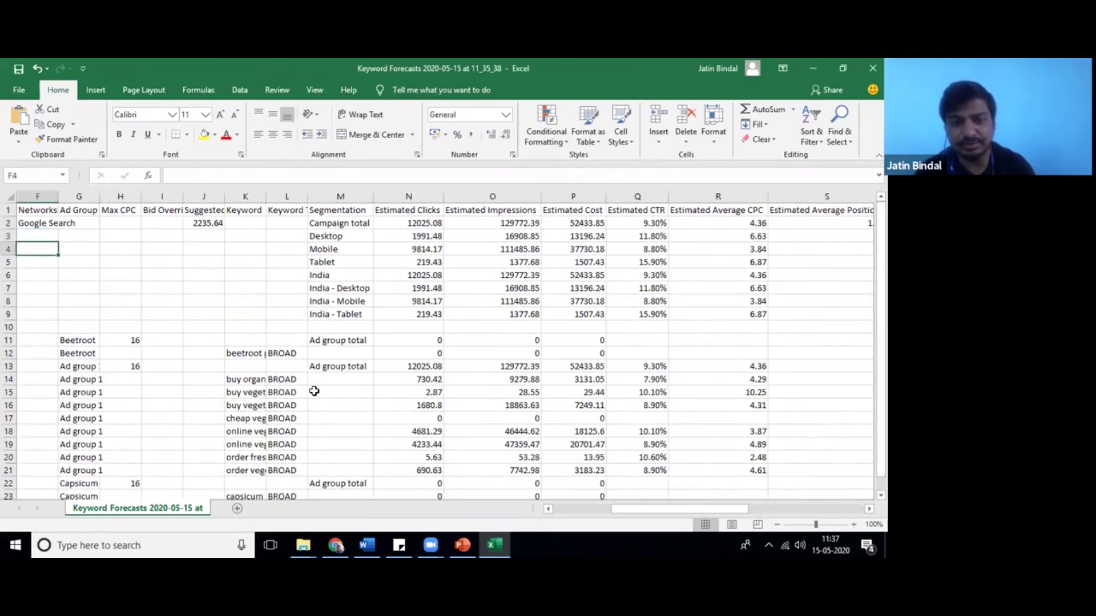
double_click(266, 196)
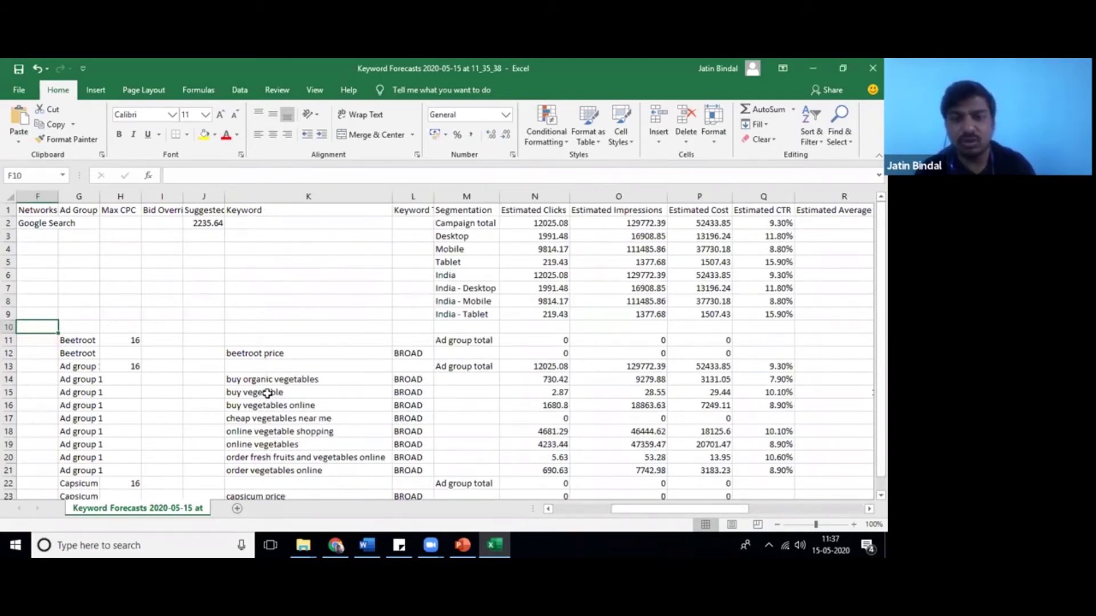
Step: Examine the forecast for the keyword "buy vegetable" in row 15, especially its impressions, cost and CTR
key("Right")
key("Right")
key("Down")
key("Down")
key("Down")
key("Down")
key("Down")
key("Right")
key("Right")
key("Right")
key("Right")
key("Right")
key("Right")
key("Right")
key("Right")
key("Right")
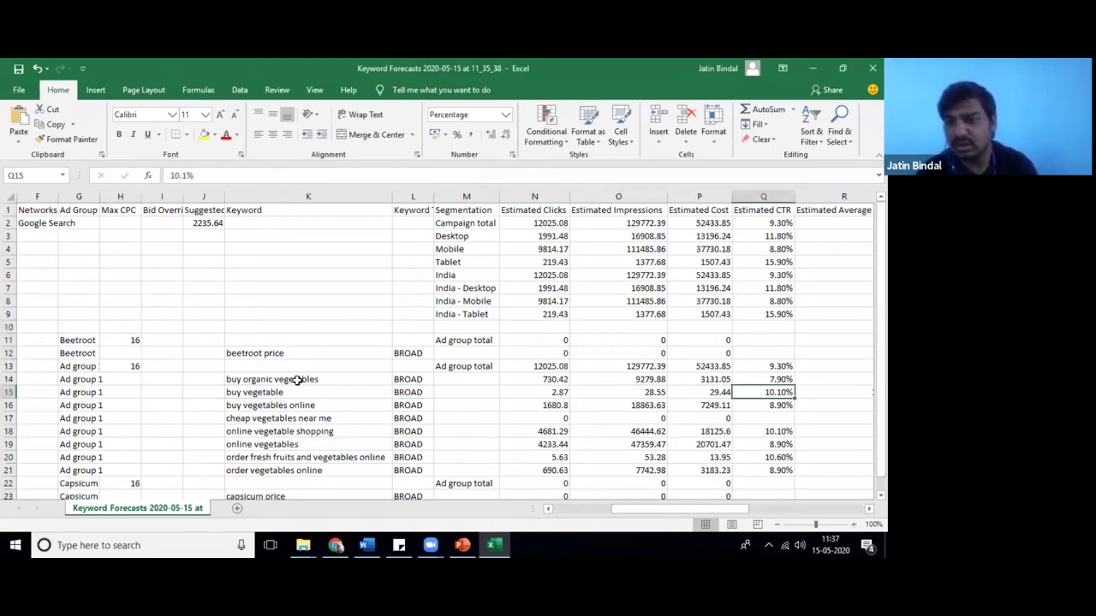
key("Left")
key("Left")
key("Left")
key("Left")
key("Left")
key("Left")
key("Left")
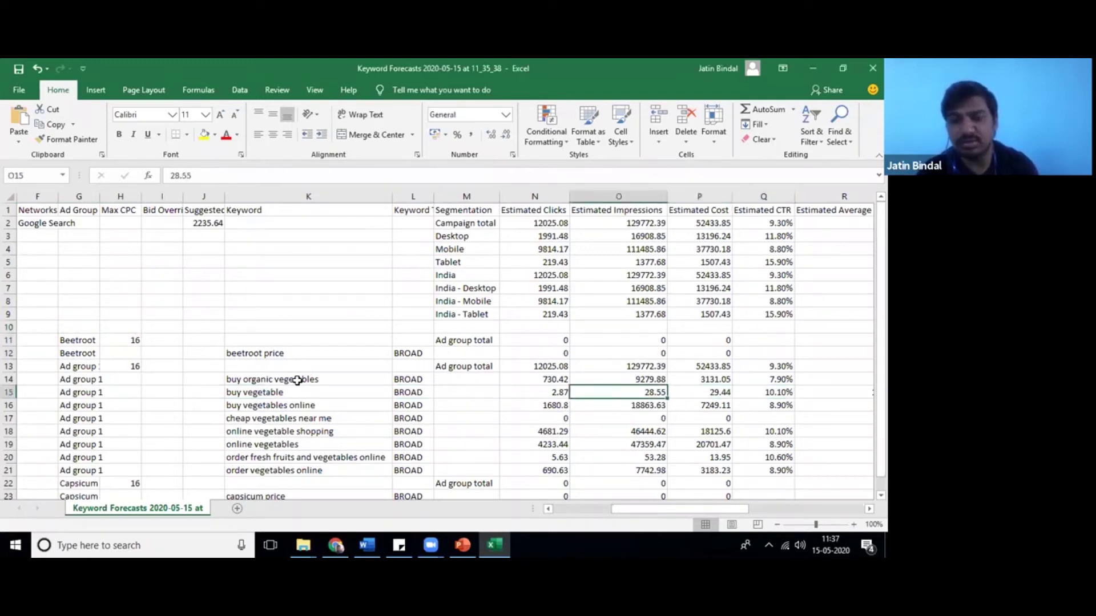
key("Right")
key("Right")
key("Right")
key("Right")
key("Right")
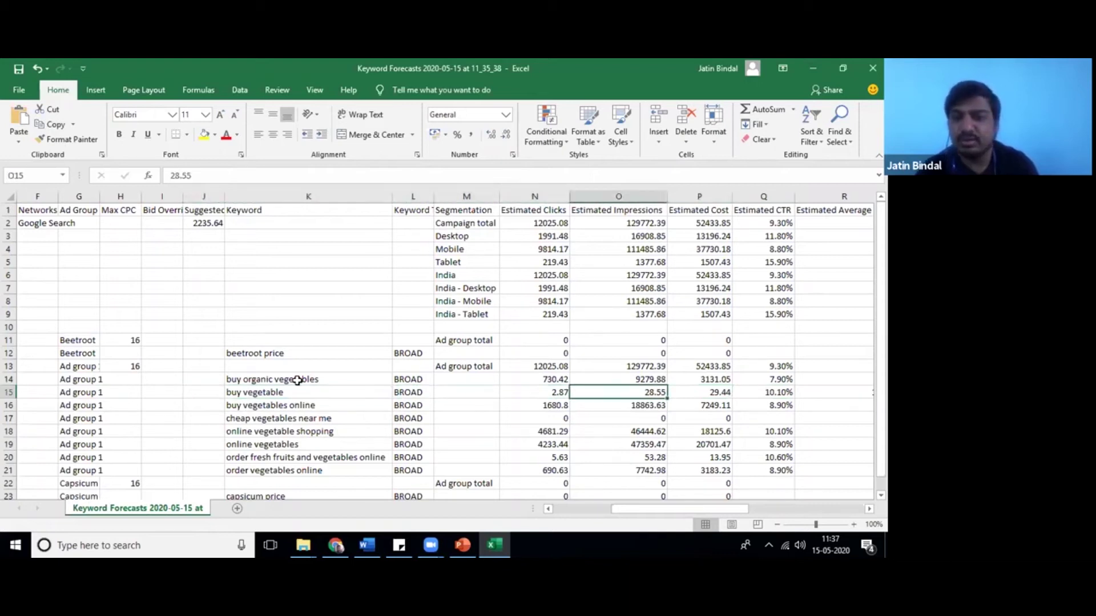
key("Right")
key("Right")
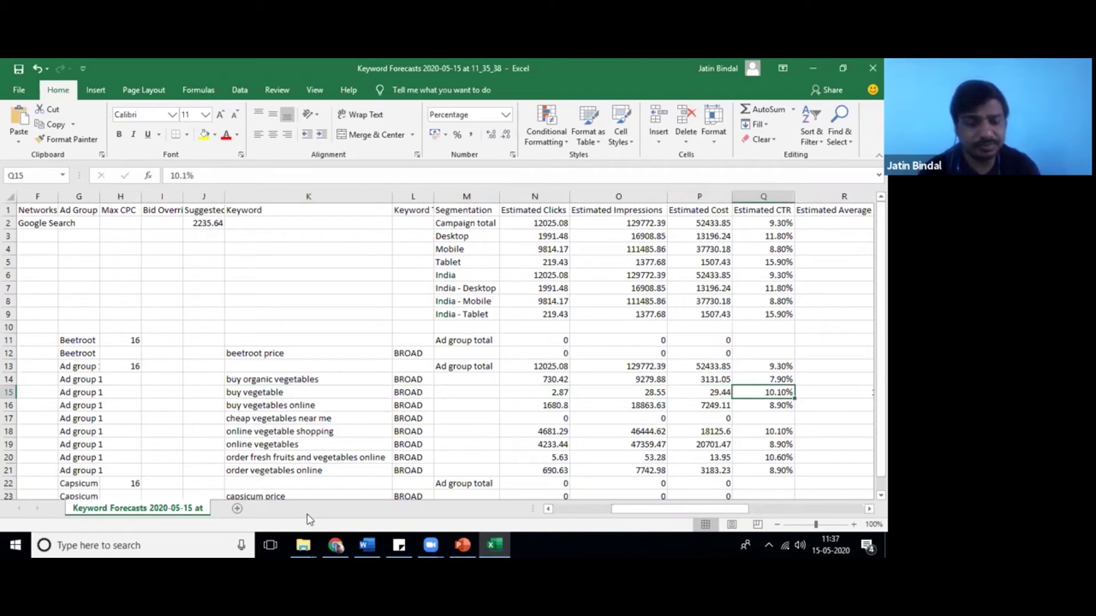
Step: Switch to the Adwords Training Manual presentation in PowerPoint and go to slide 43, Types of Keywords
left_click(464, 543)
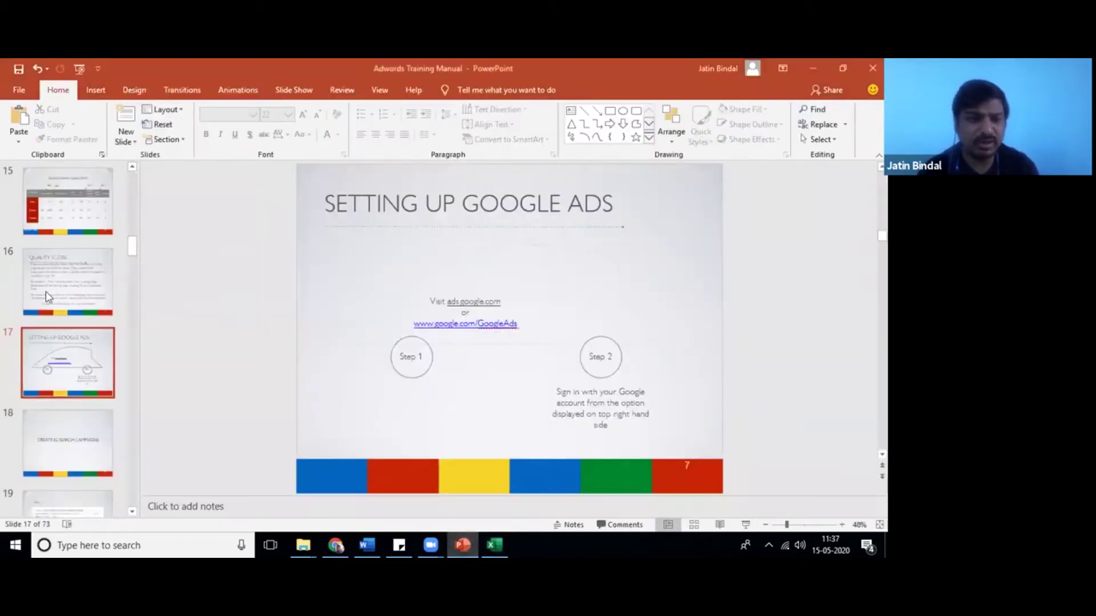
left_click(67, 291)
key("Down")
key("Down")
key("Down")
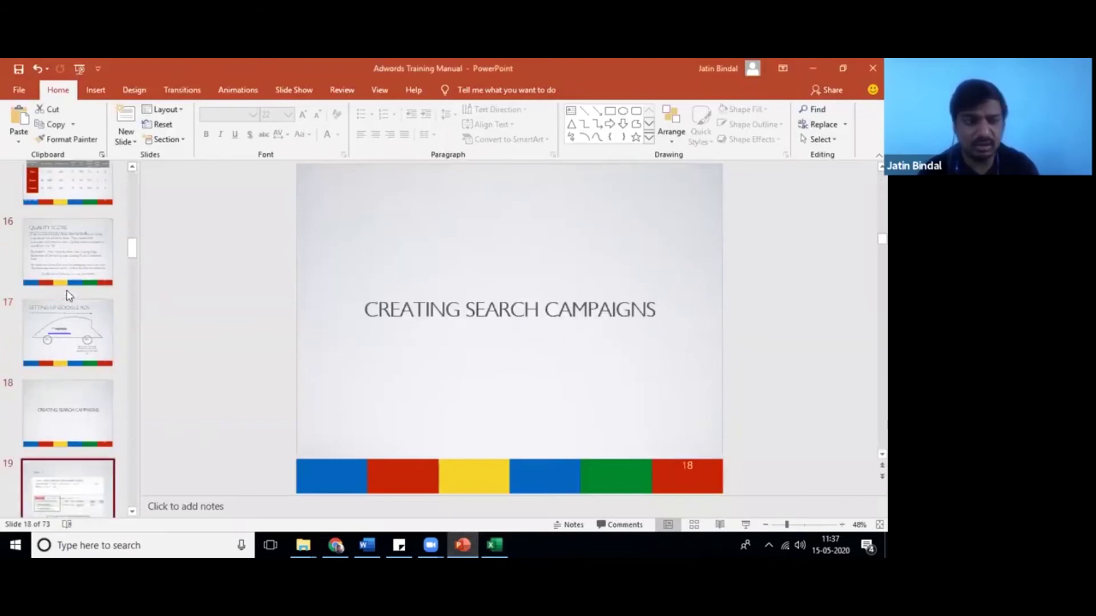
key("Down")
key("Down")
key("Down")
key("Down")
key("Down")
key("Down")
key("Down")
key("Down")
key("Down")
key("Down")
key("Down")
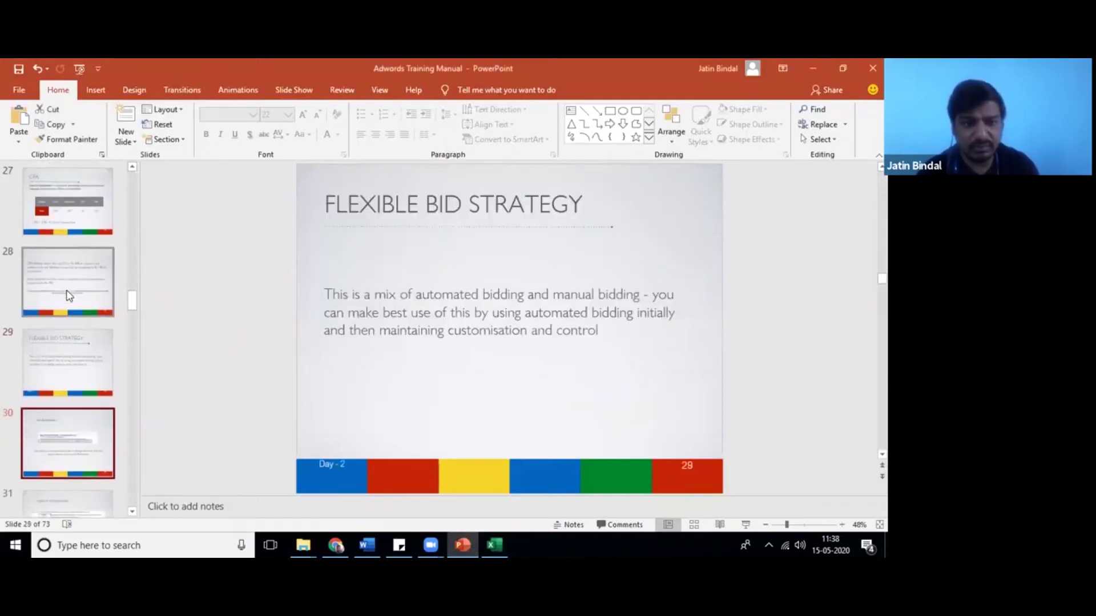
key("Down")
key("Down")
key("Down")
key("Down")
key("Down")
key("Down")
key("Down")
key("Down")
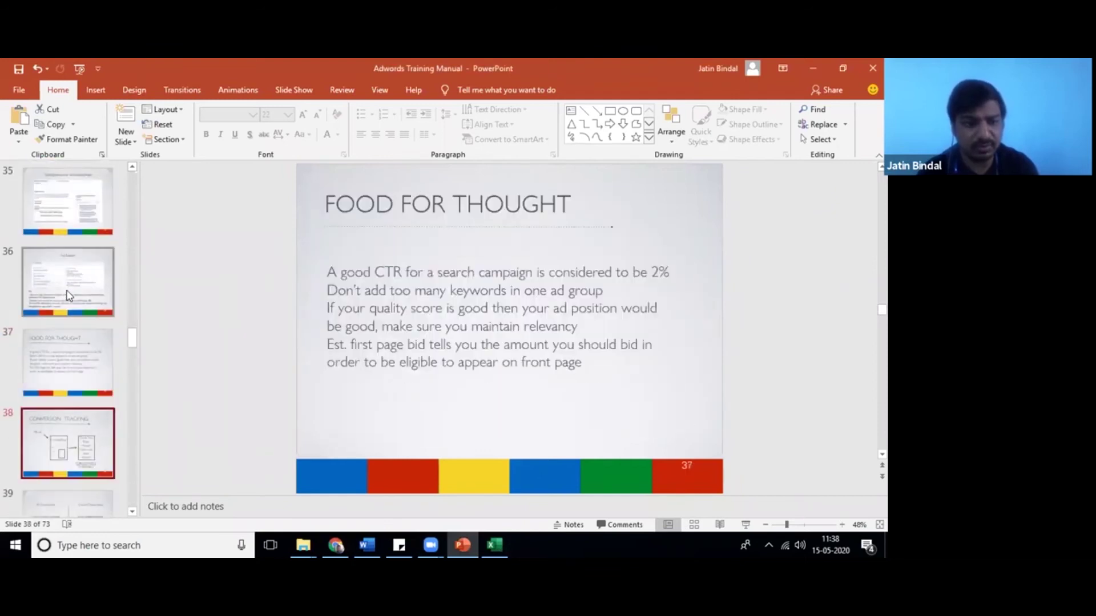
key("Down")
key("Down")
key("Down")
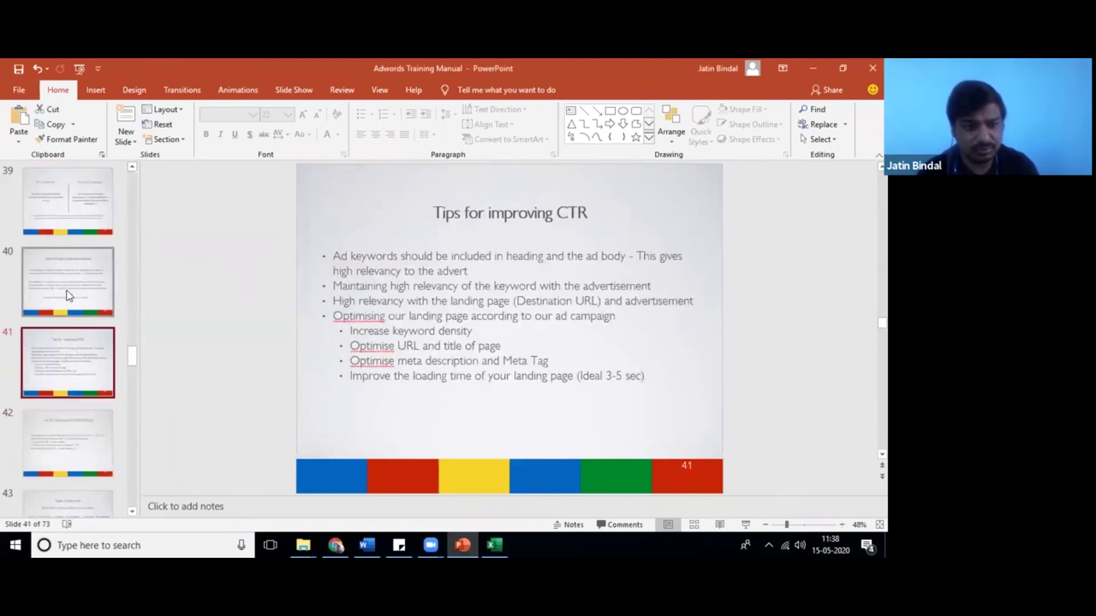
key("Down")
key("Down")
key("Down")
key("Up")
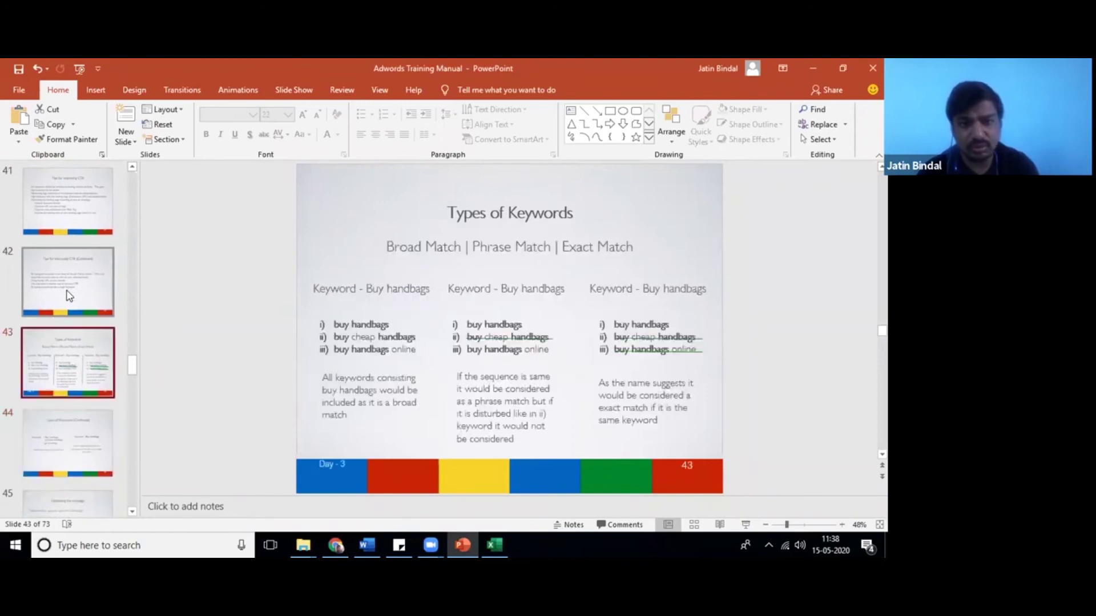